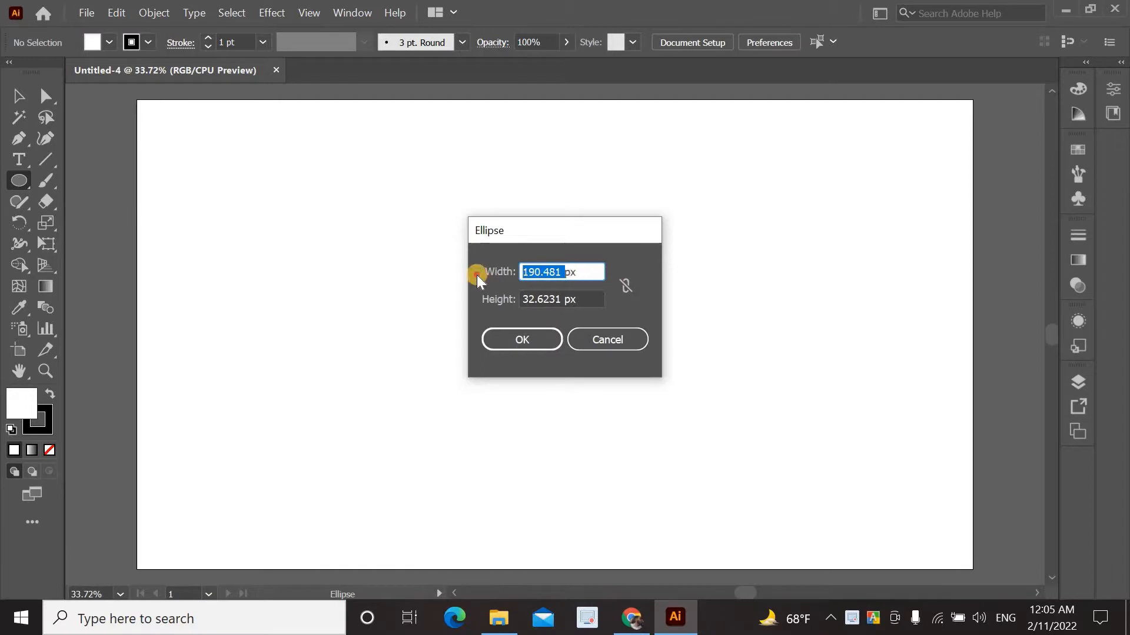
Create a 600 by 600 px circle with the Ellipse tool and move it to the middle of the artboard
text(600)
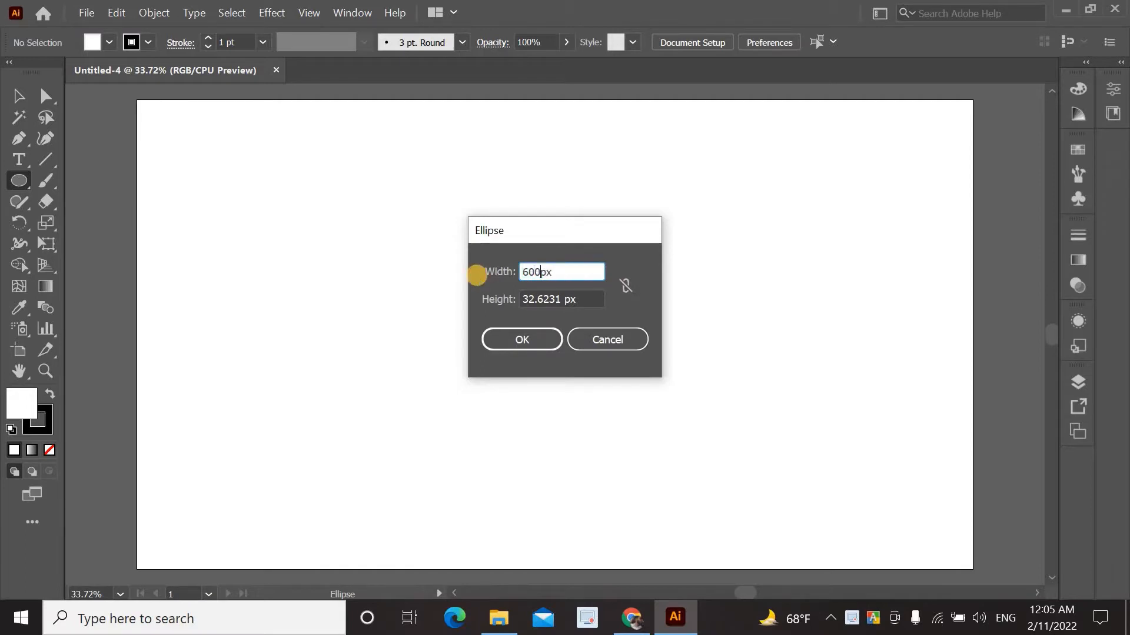
drag(556, 299, 451, 300)
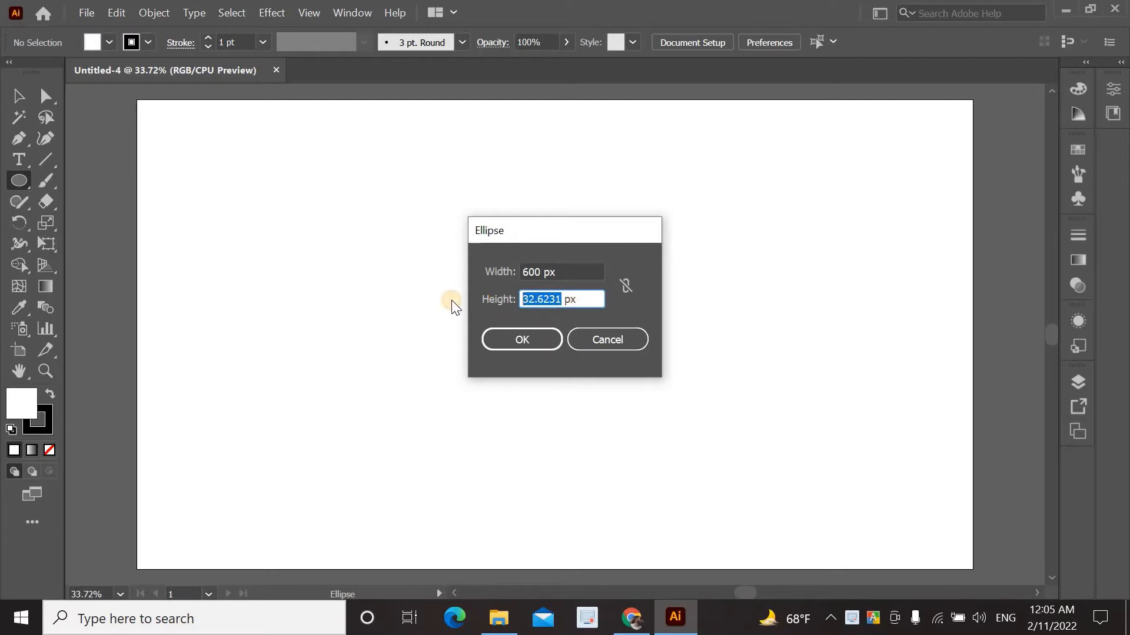
text(600)
click(520, 338)
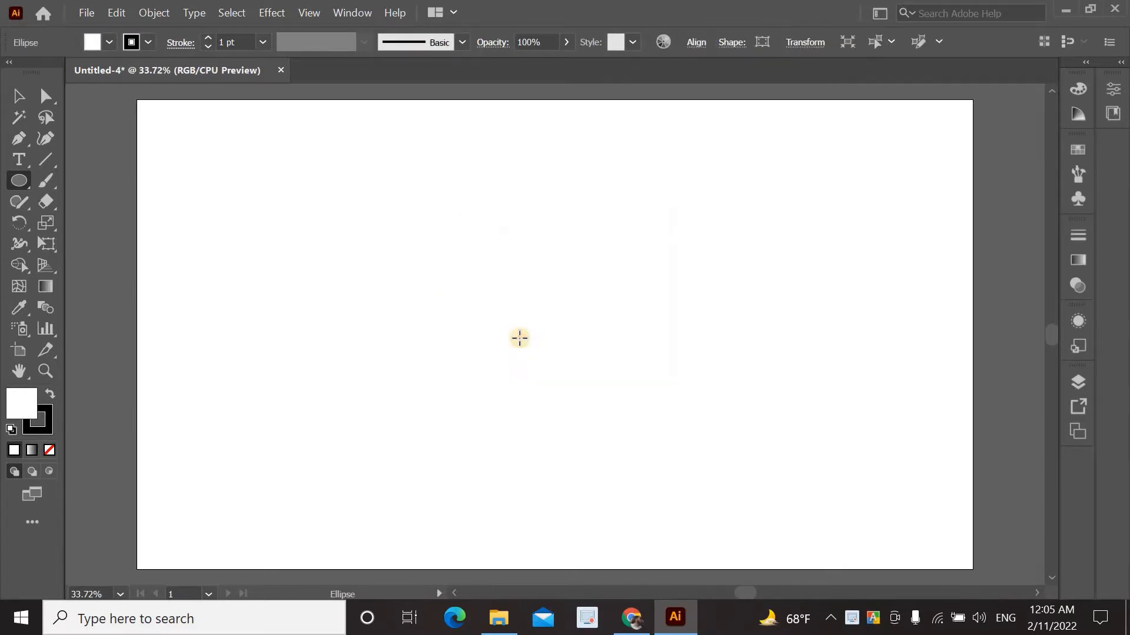
click(19, 96)
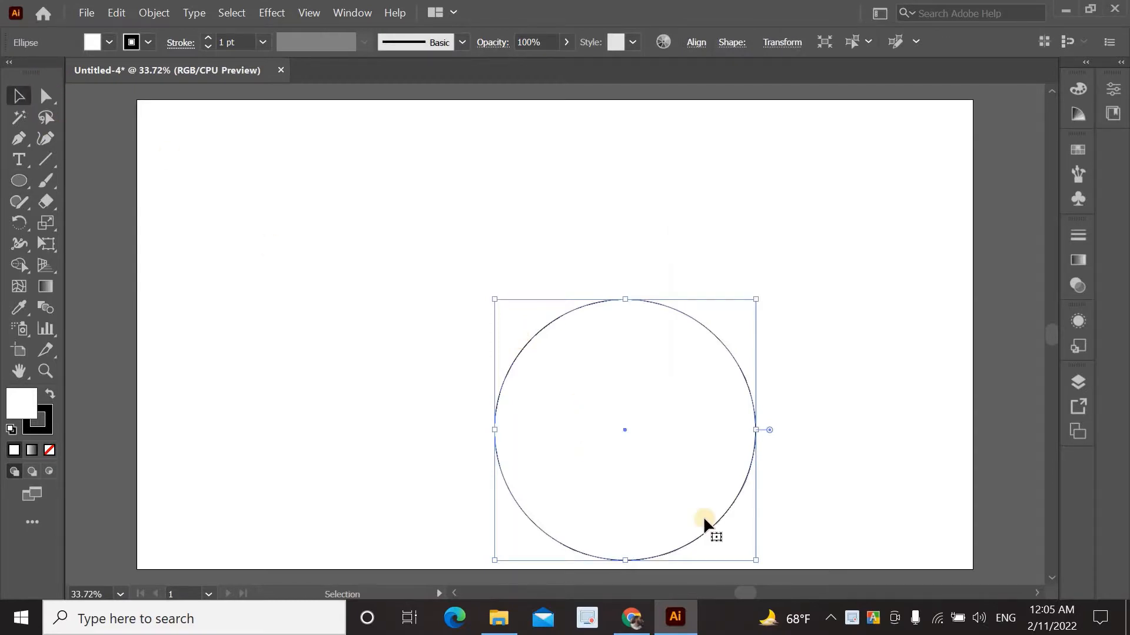
drag(578, 310, 494, 221)
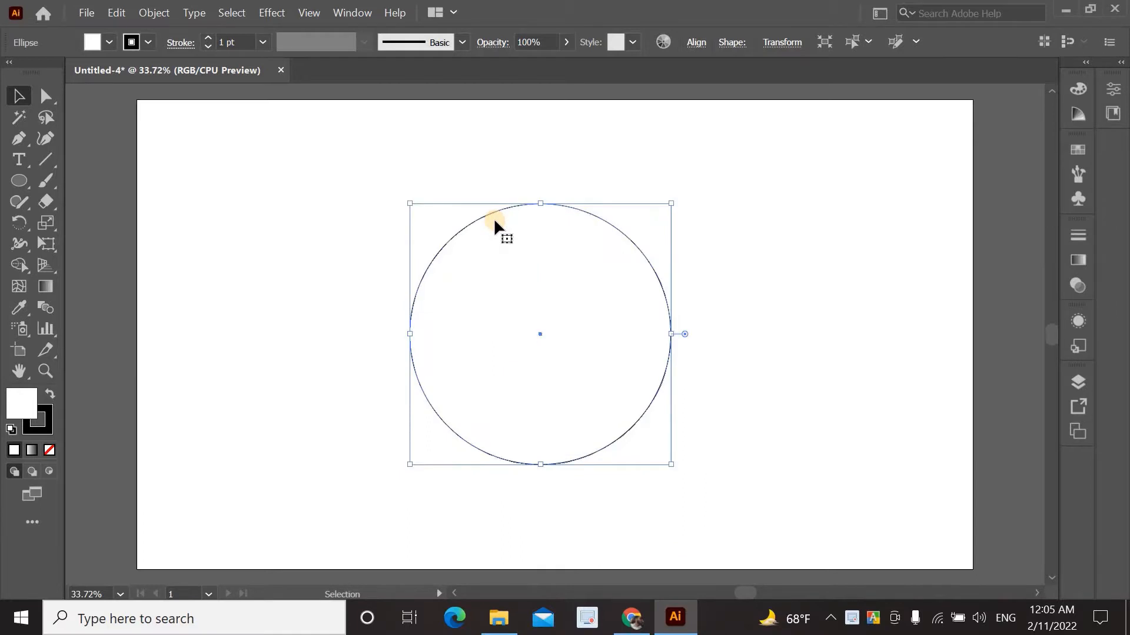
Fill the circle with colour #ffd972 and remove its stroke
key(ctrl+equal)
key(ctrl+equal)
key(ctrl+minus)
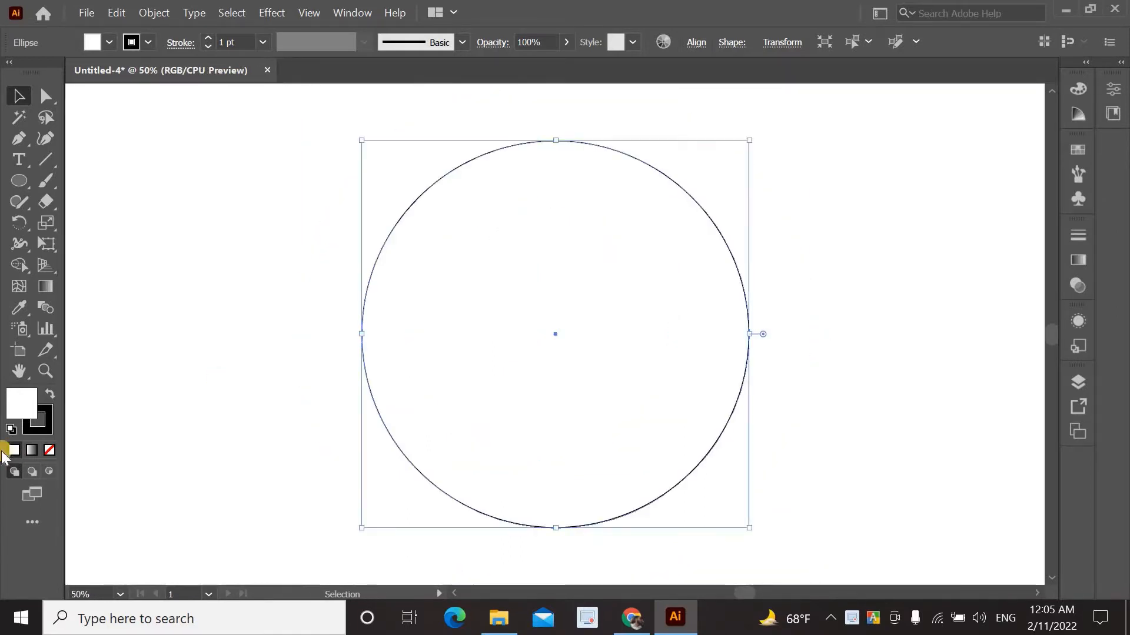
double_click(20, 405)
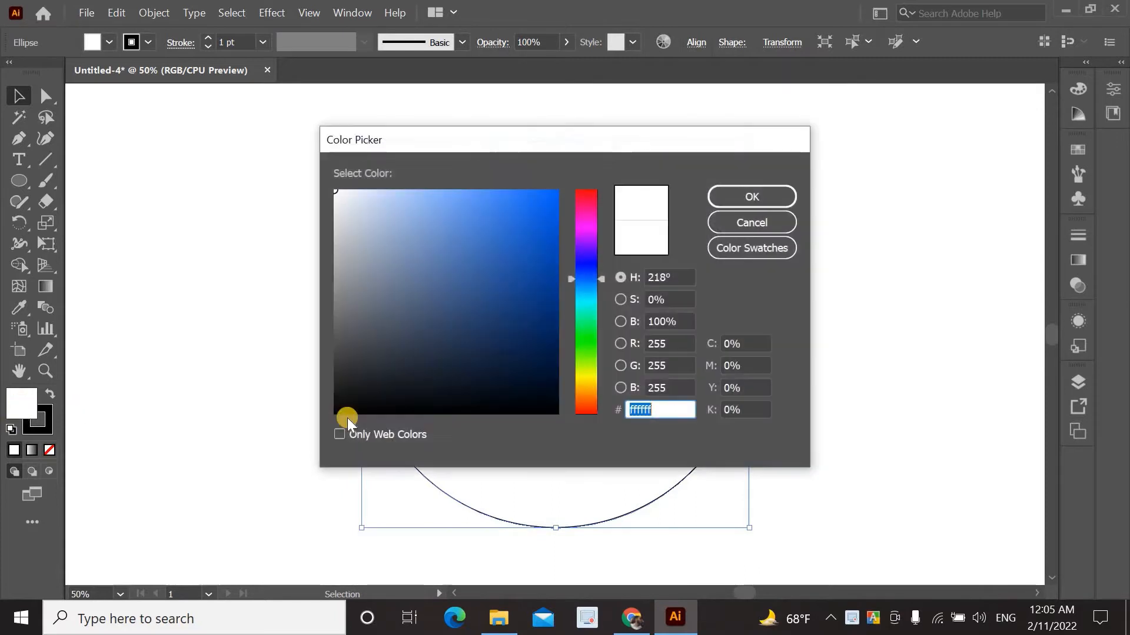
click(649, 409)
double_click(651, 409)
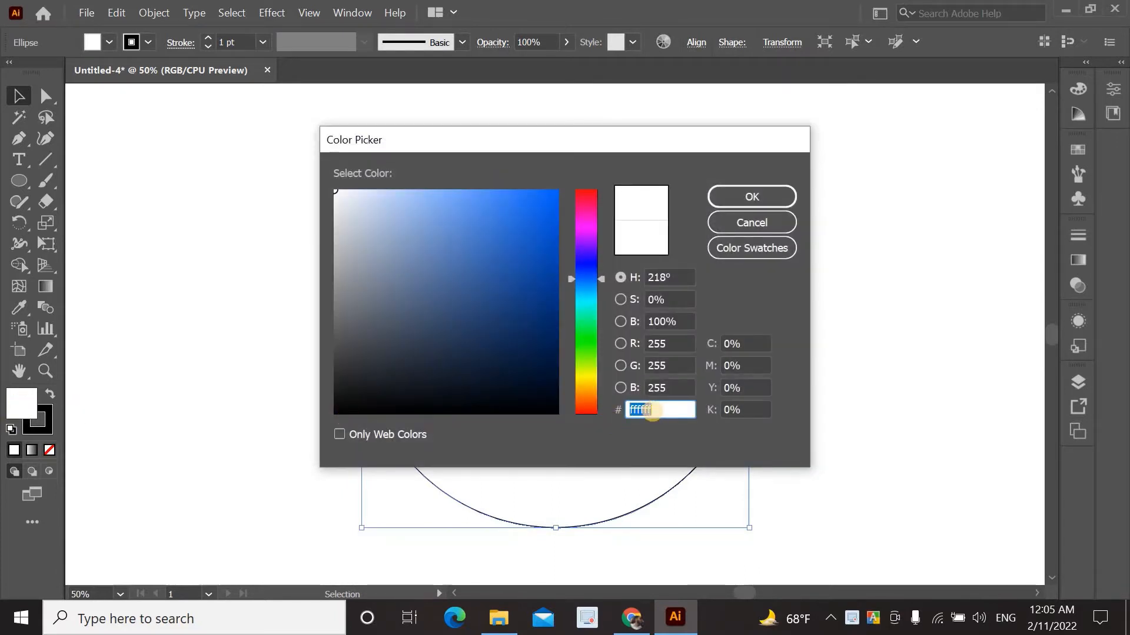
text(ffd972)
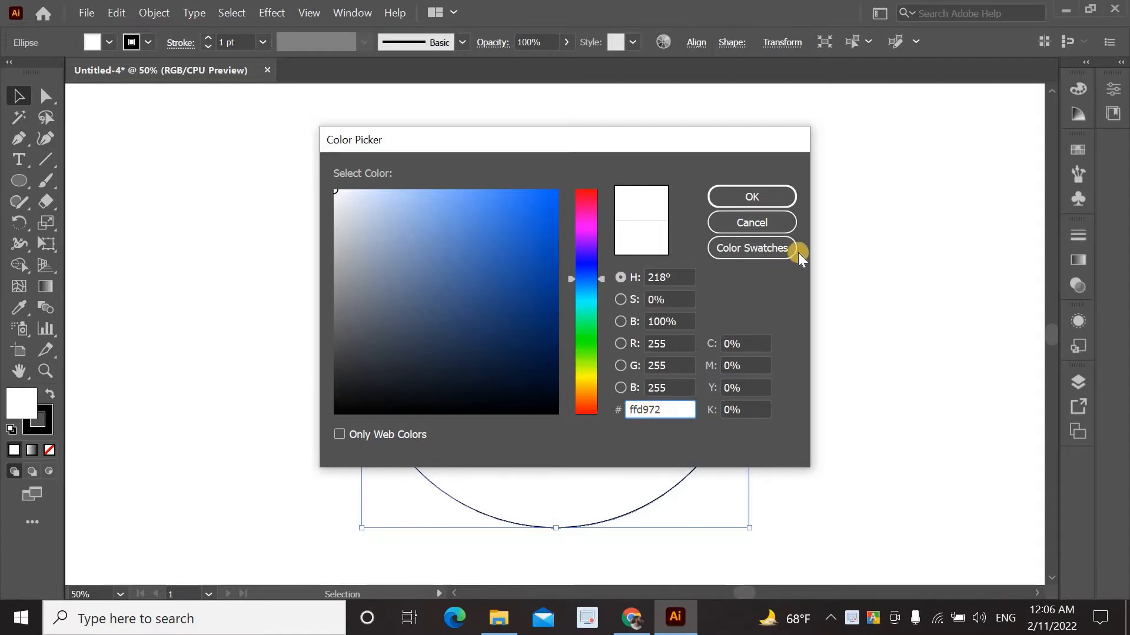
click(775, 197)
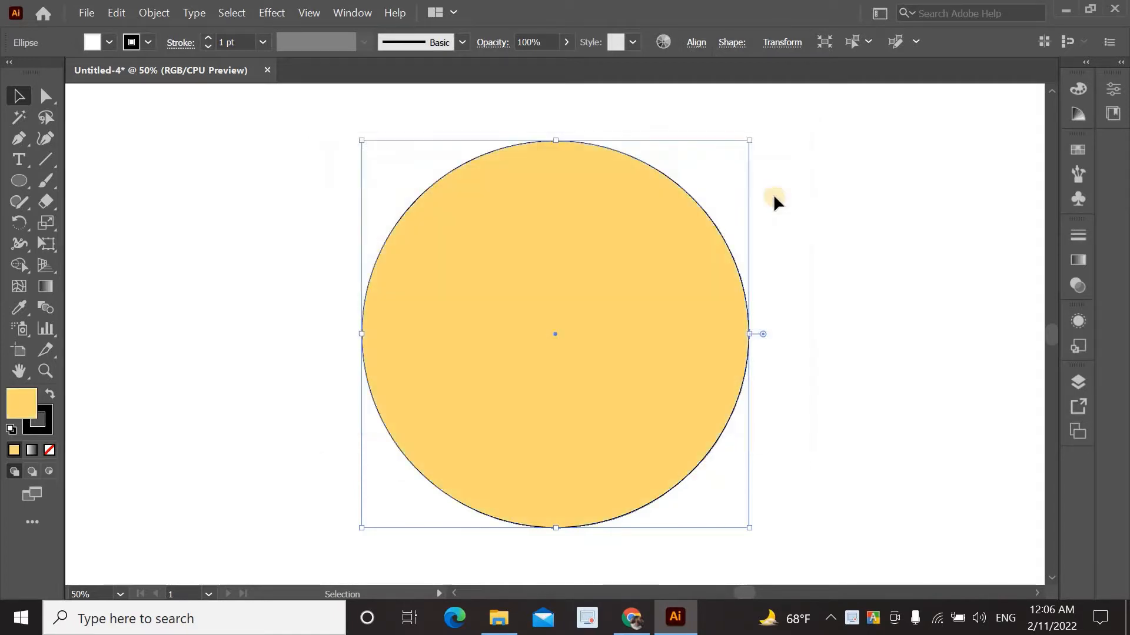
click(39, 429)
click(48, 450)
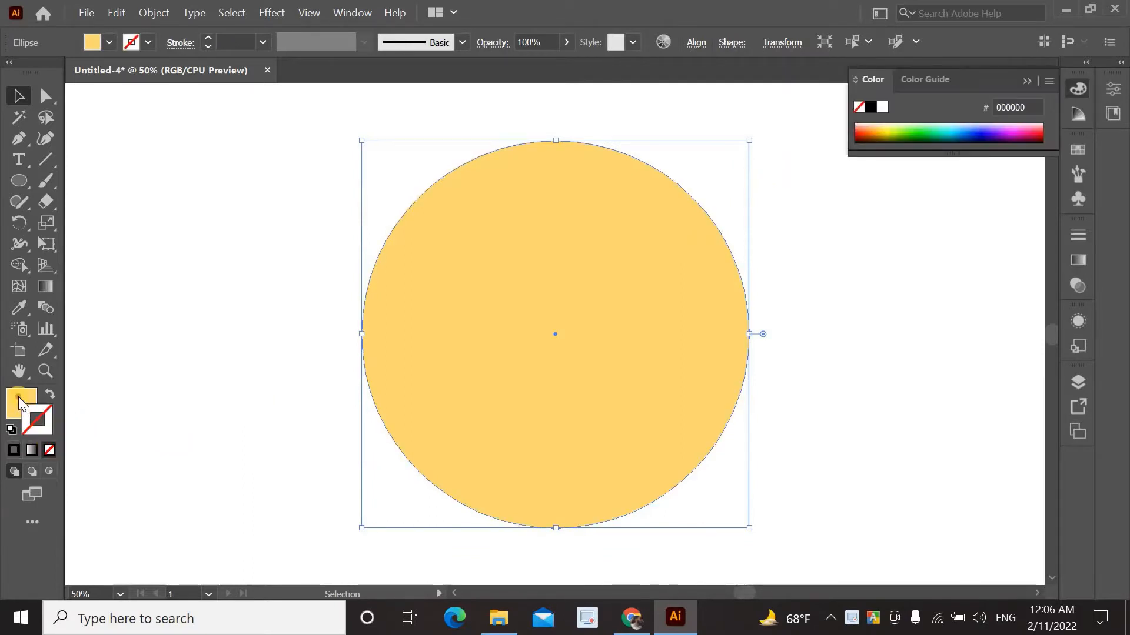
Save the circle's yellow fill as a new global RGB process colour swatch
click(244, 362)
click(520, 325)
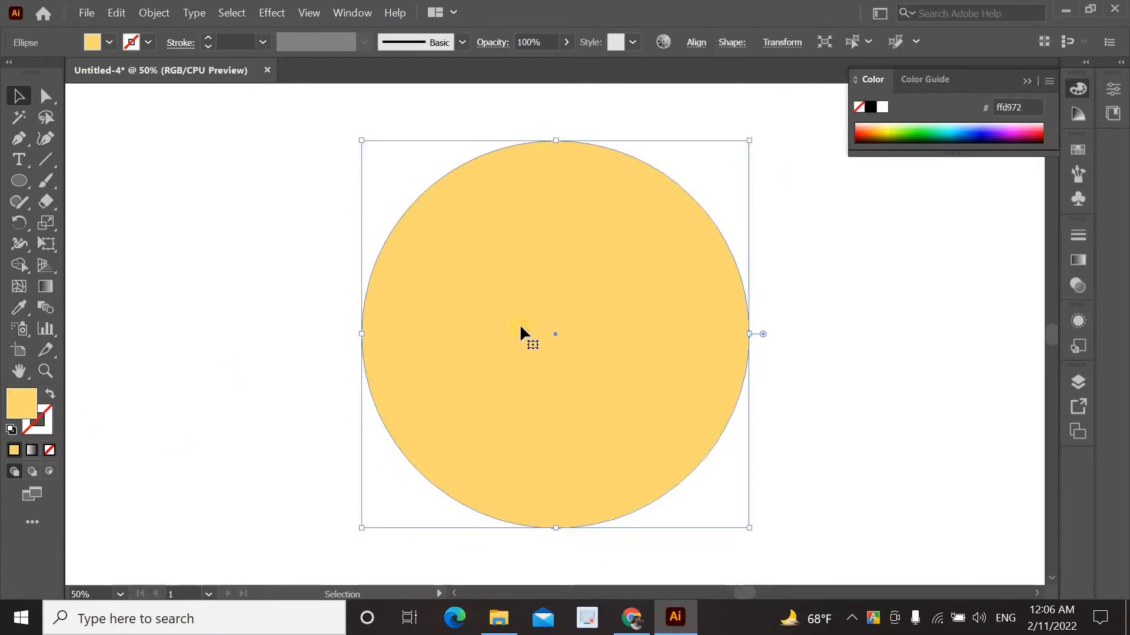
click(1082, 154)
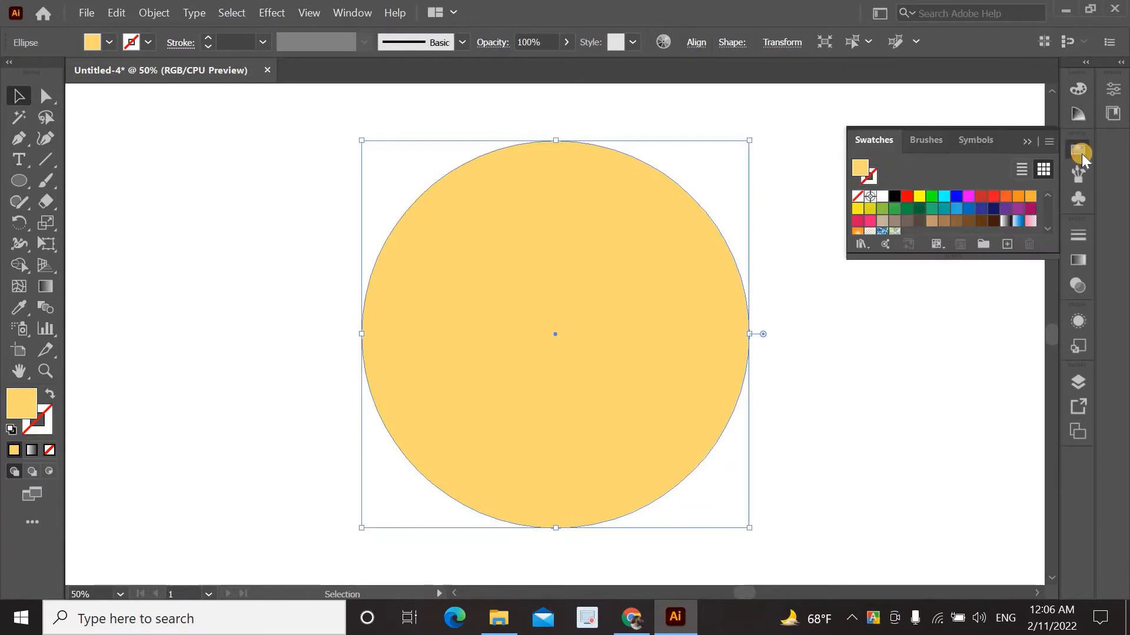
click(1009, 244)
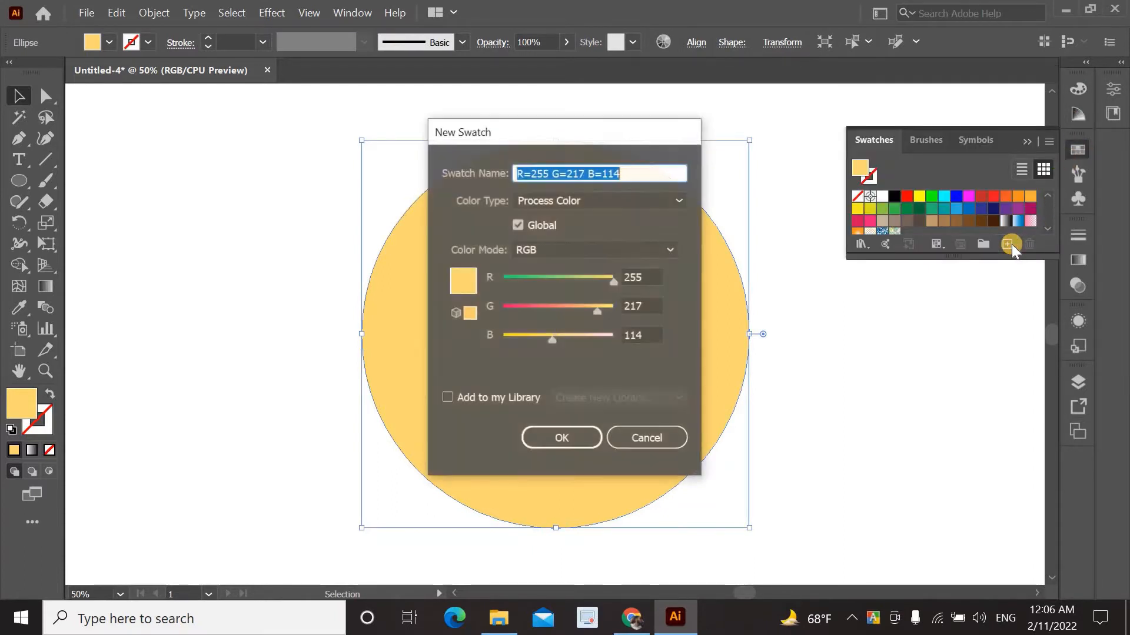
click(518, 227)
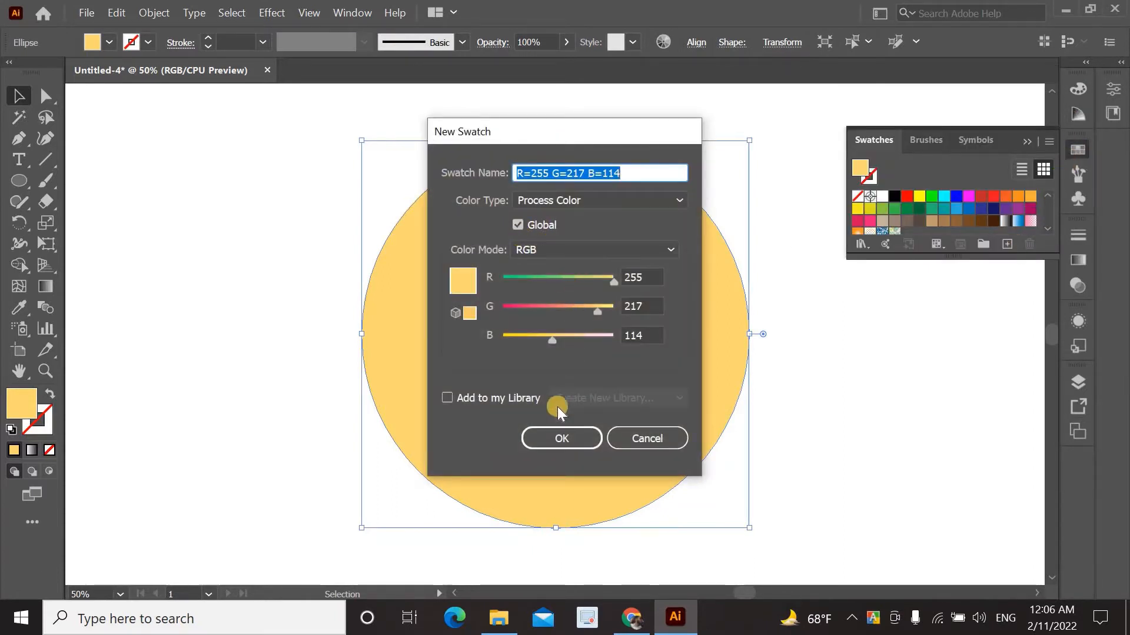
click(556, 437)
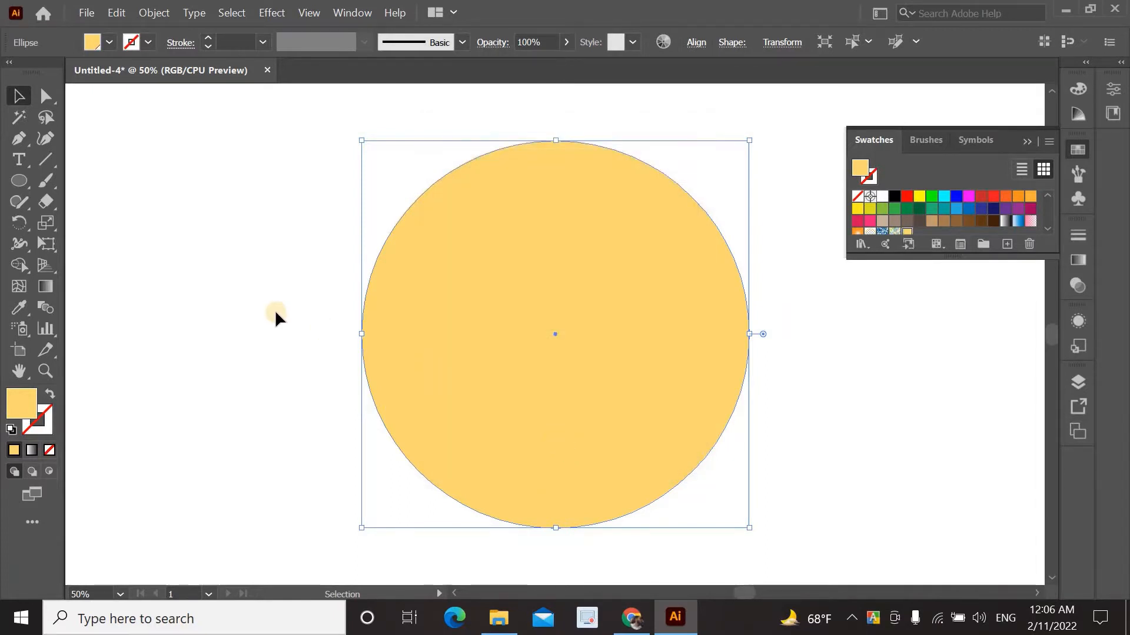
Set the current fill colour to #f25268 with the circle deselected
click(275, 312)
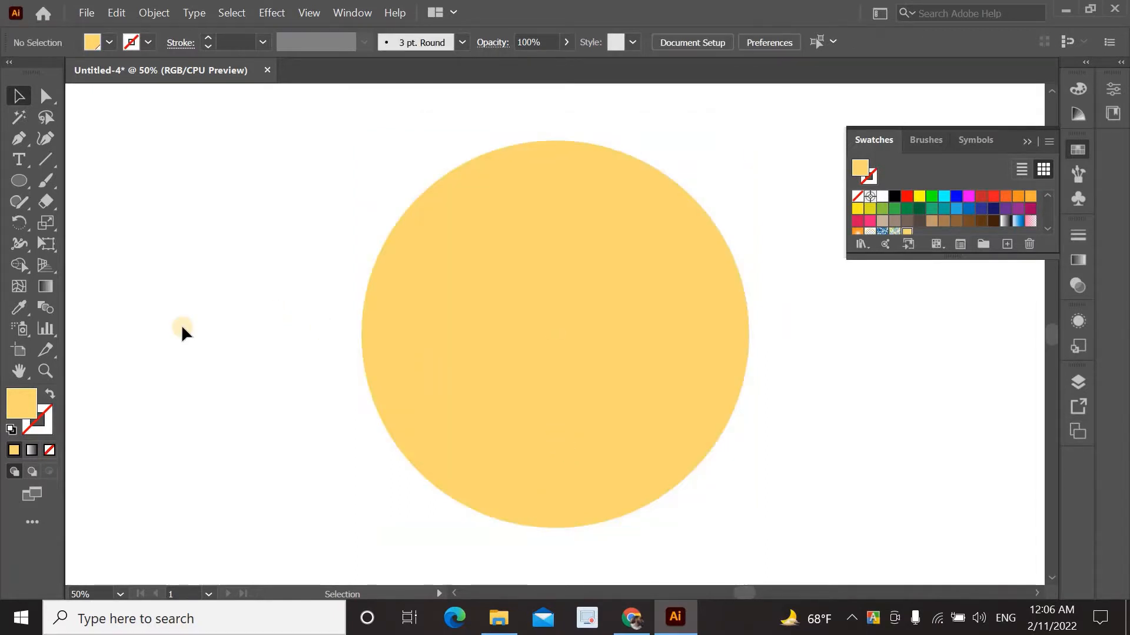
double_click(18, 403)
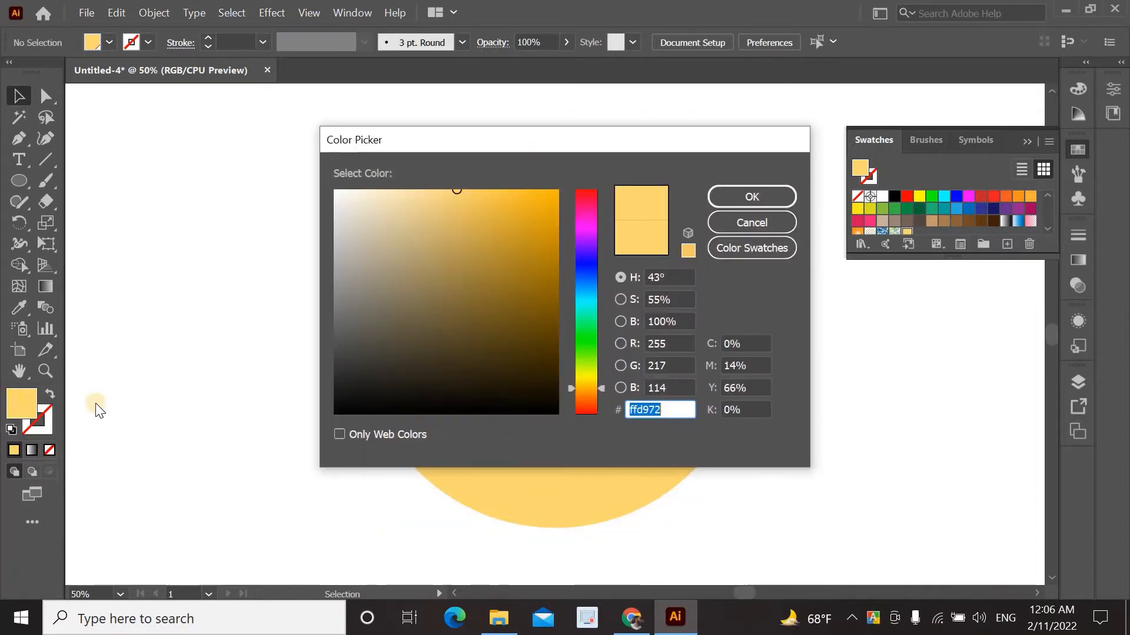
click(659, 407)
double_click(659, 408)
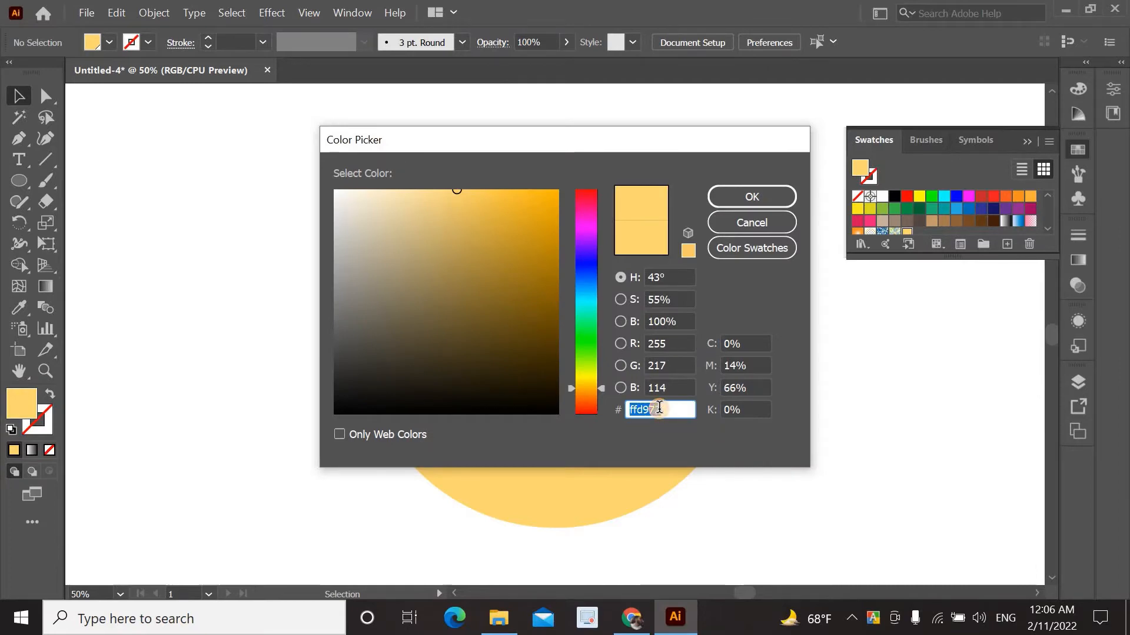
text(f2)
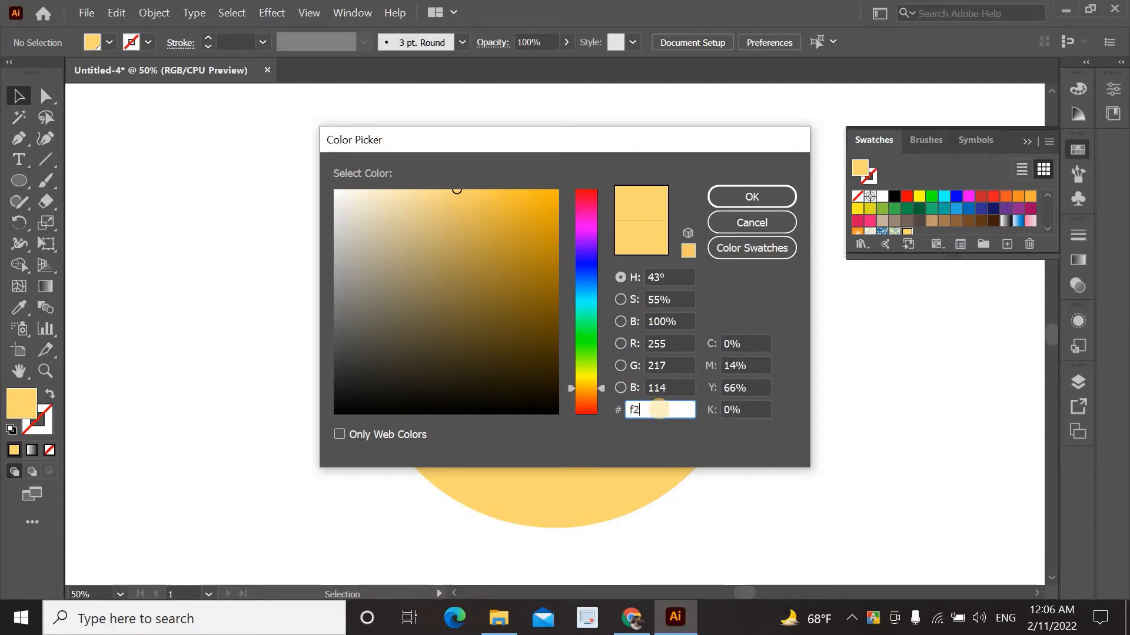
text(526)
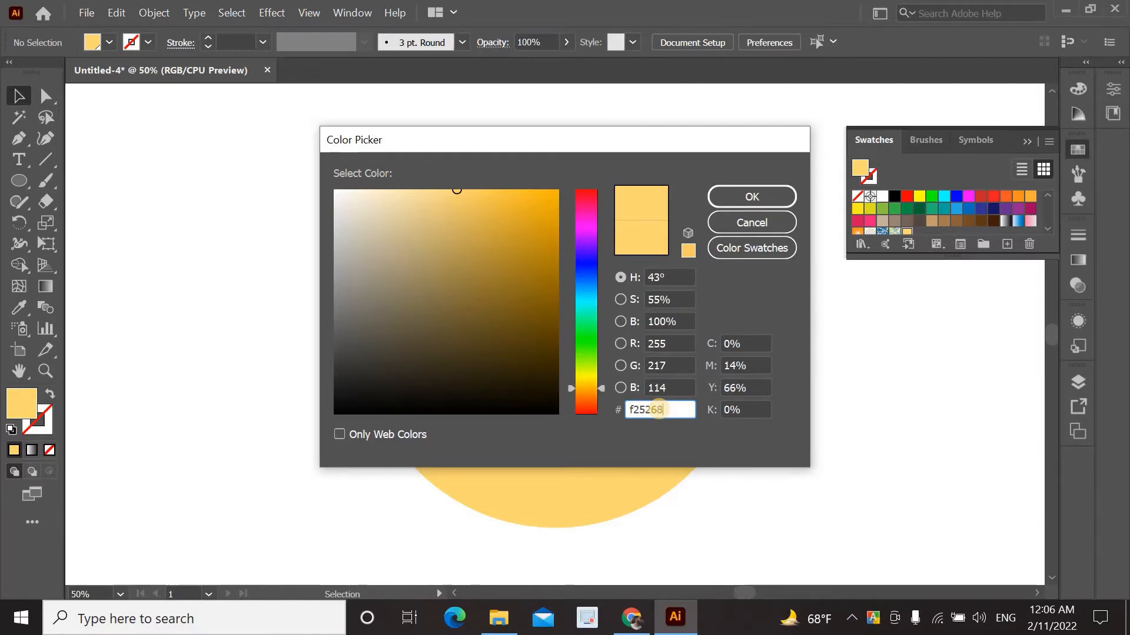
text(8)
click(785, 195)
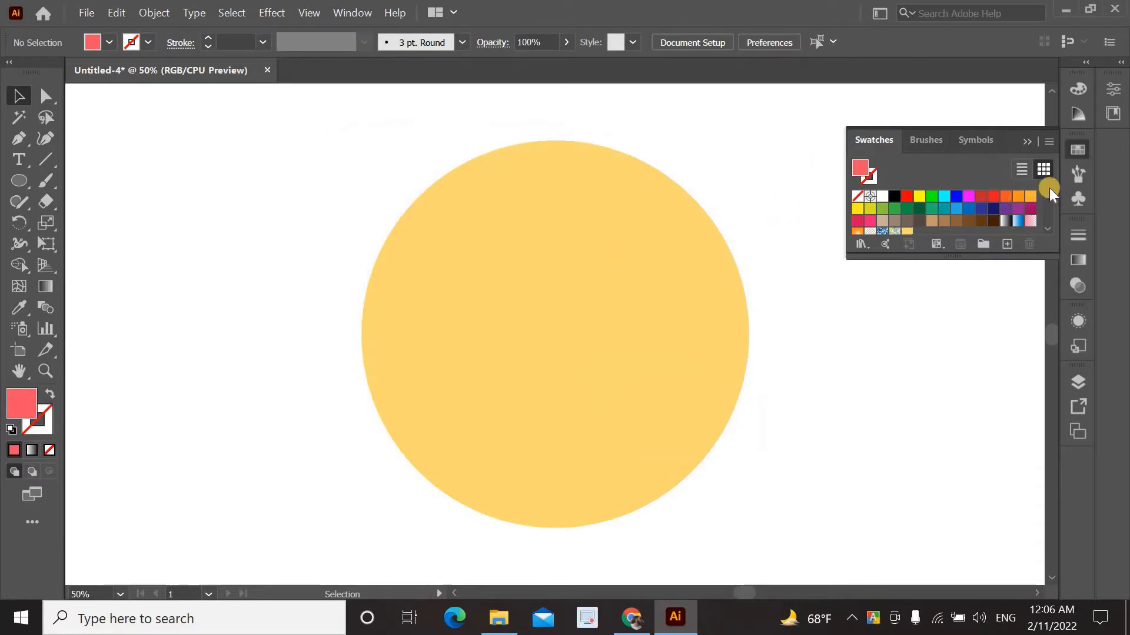
Save the pinkish-red fill colour as a new global RGB process colour swatch
click(1006, 245)
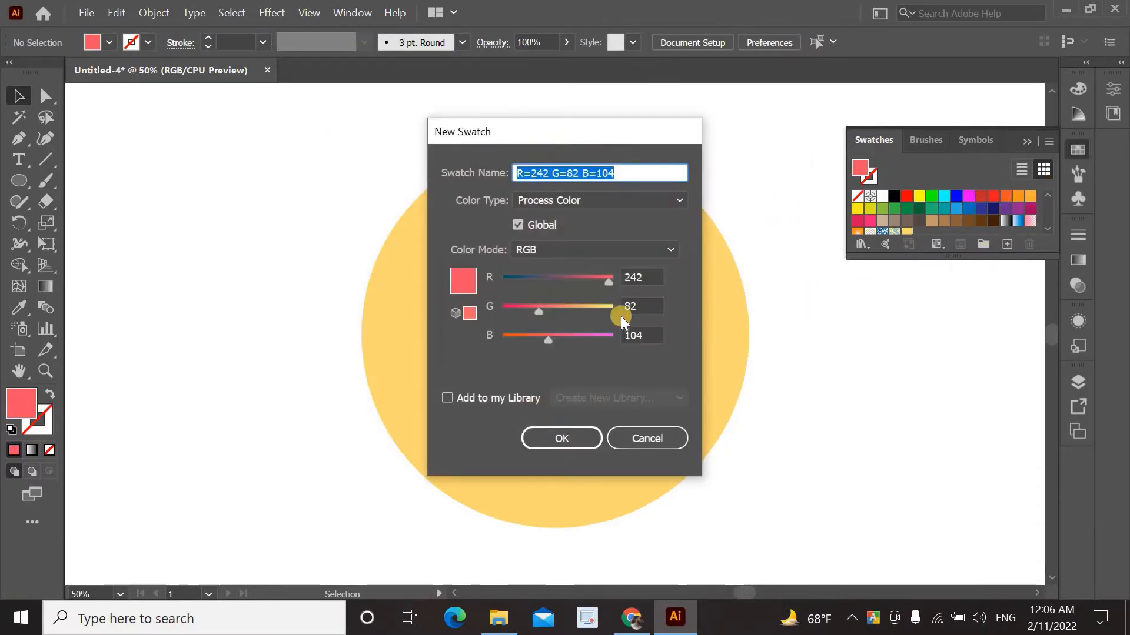
click(570, 445)
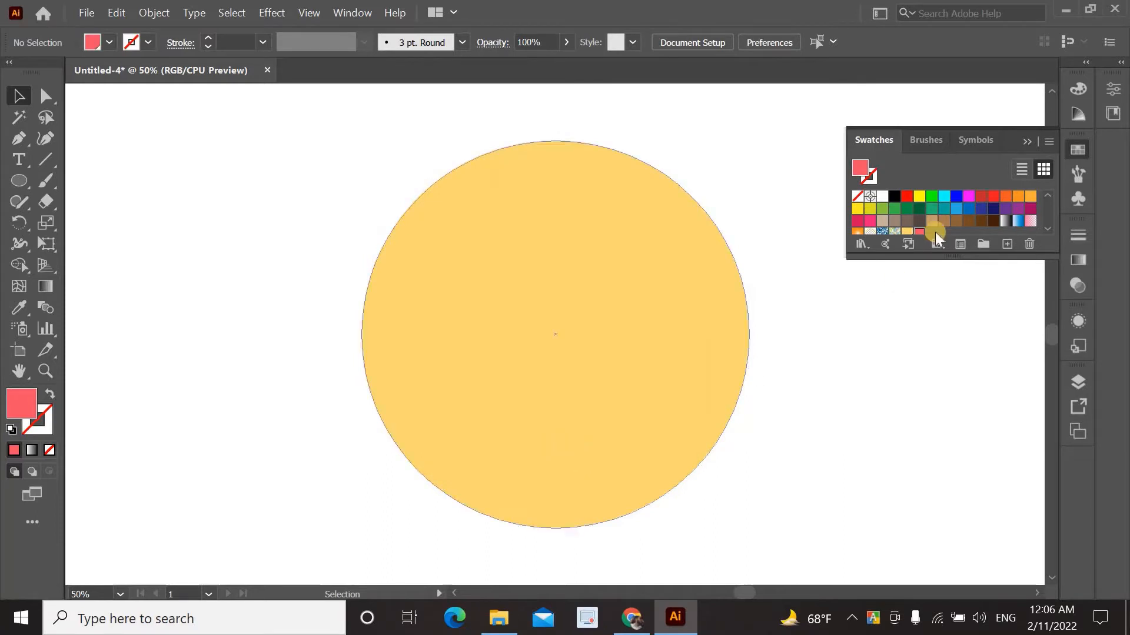
scroll(930, 212, down, 3)
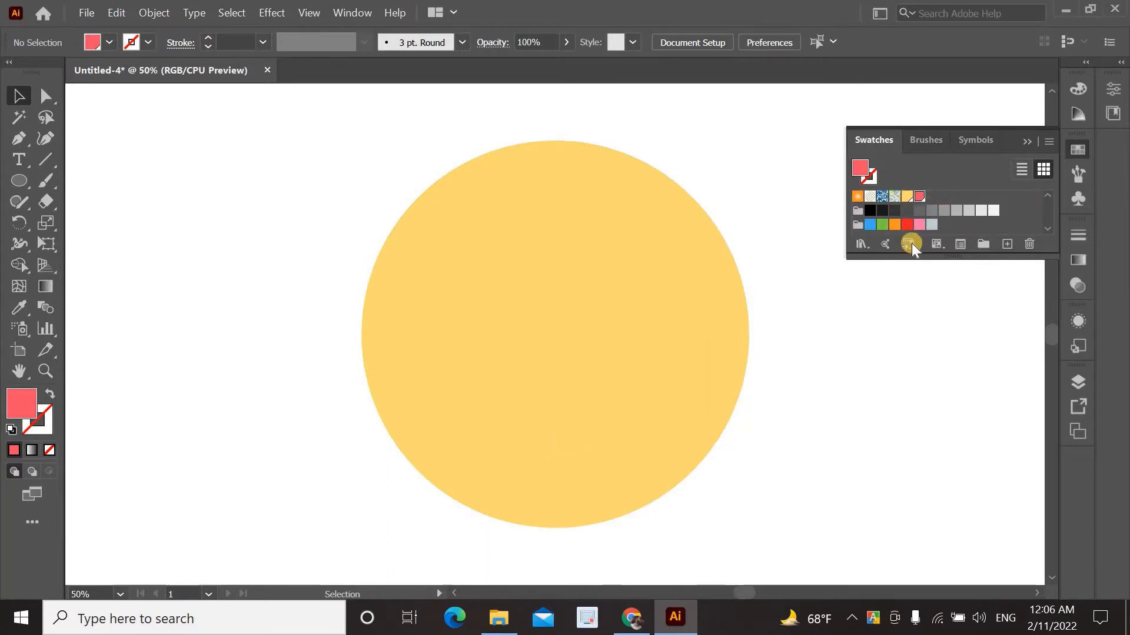
Apply the default white-to-black linear gradient to the circle's fill
click(649, 296)
click(1075, 263)
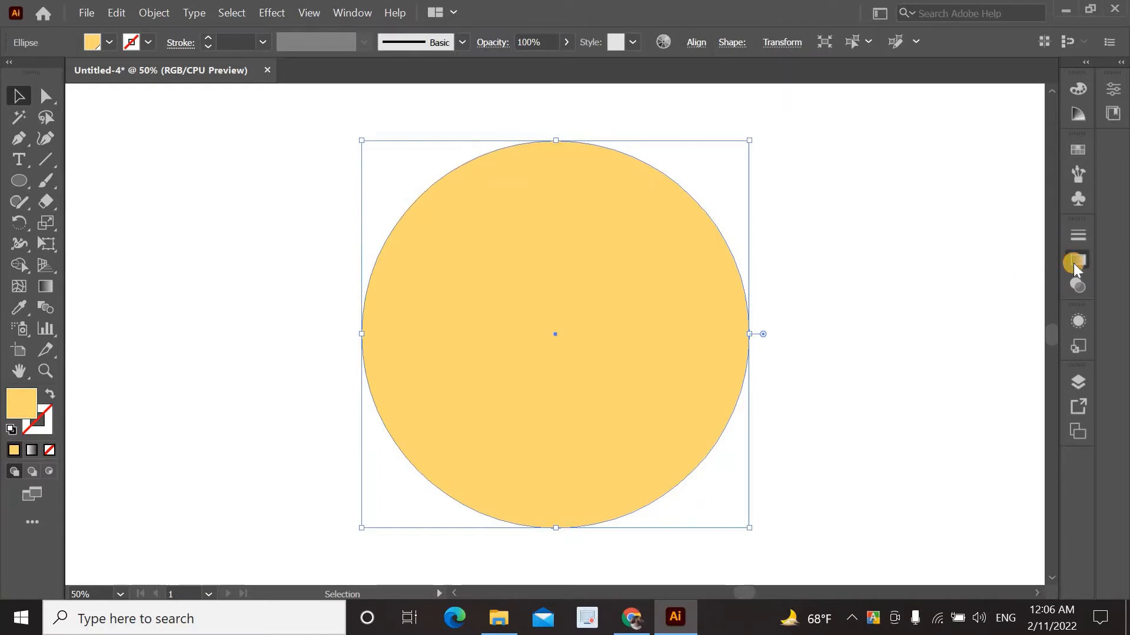
click(962, 361)
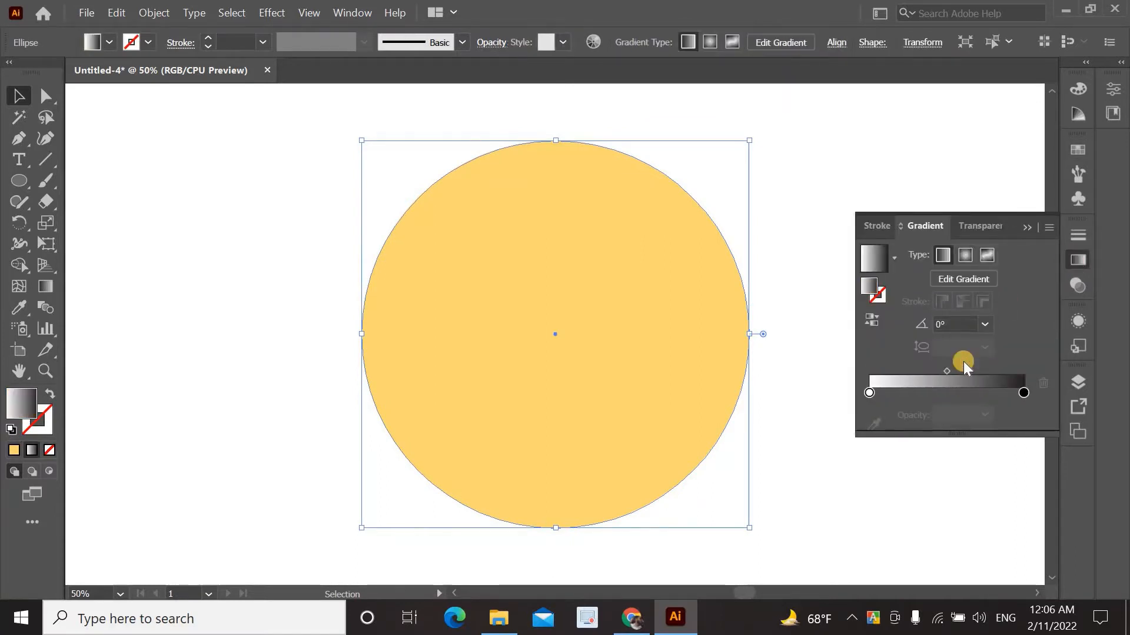
click(1080, 156)
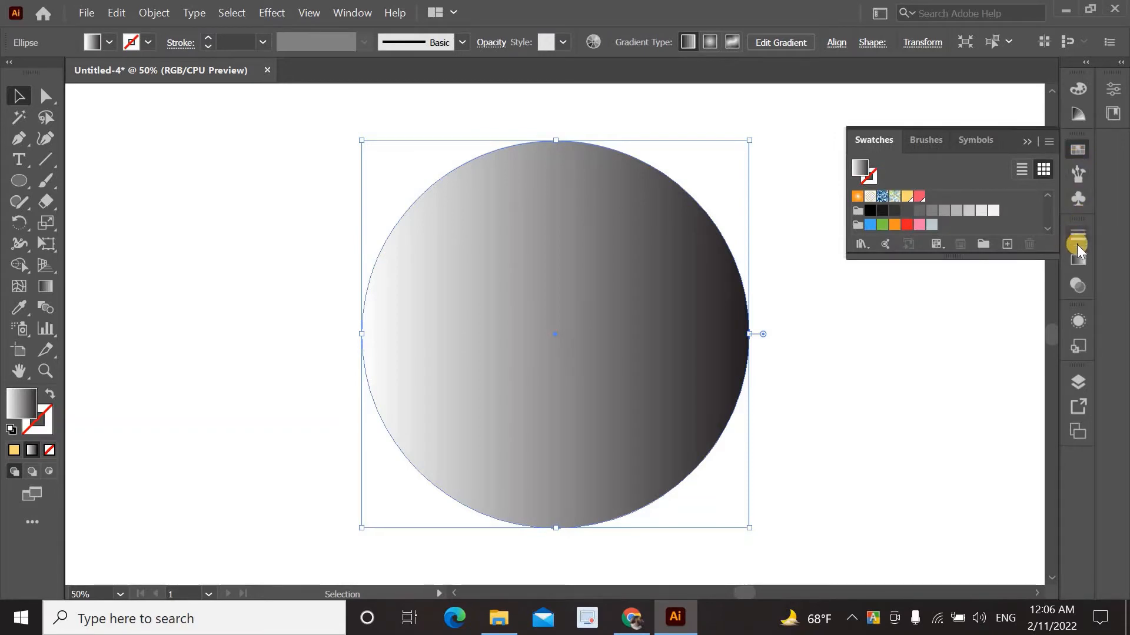
click(1080, 259)
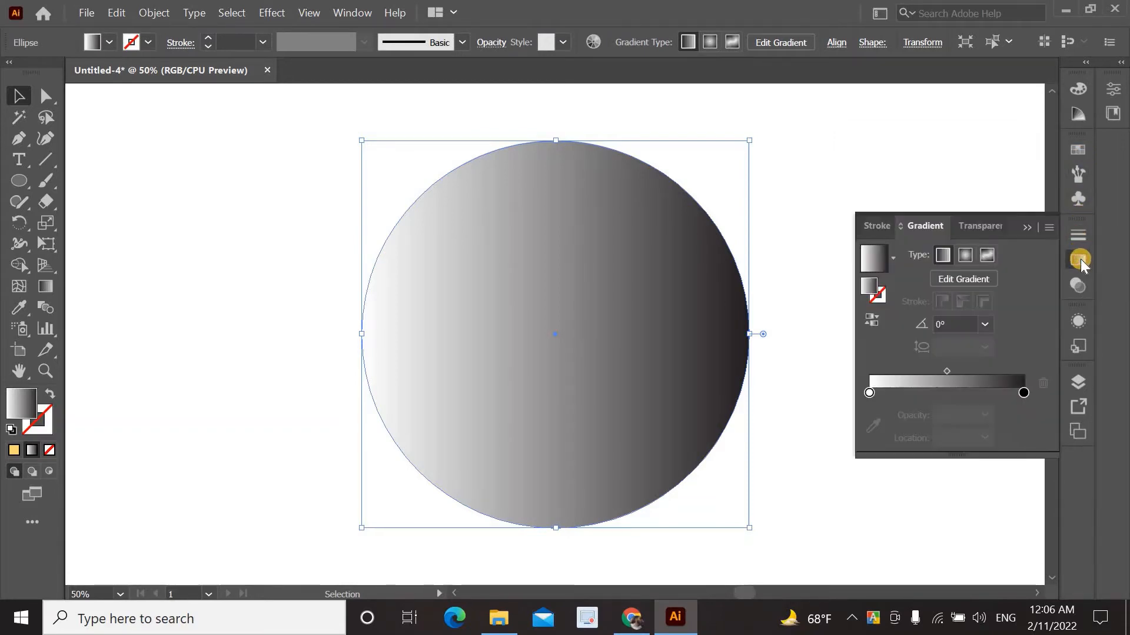
Recolour the white start stop of the circle's gradient with the saved yellow swatch
click(867, 393)
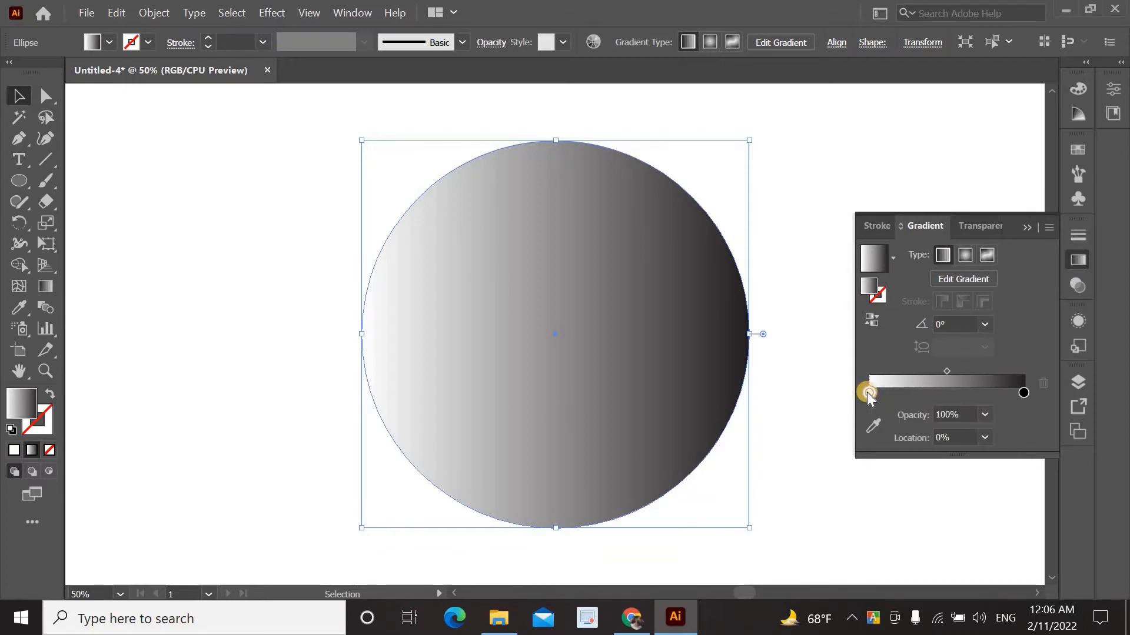
double_click(868, 393)
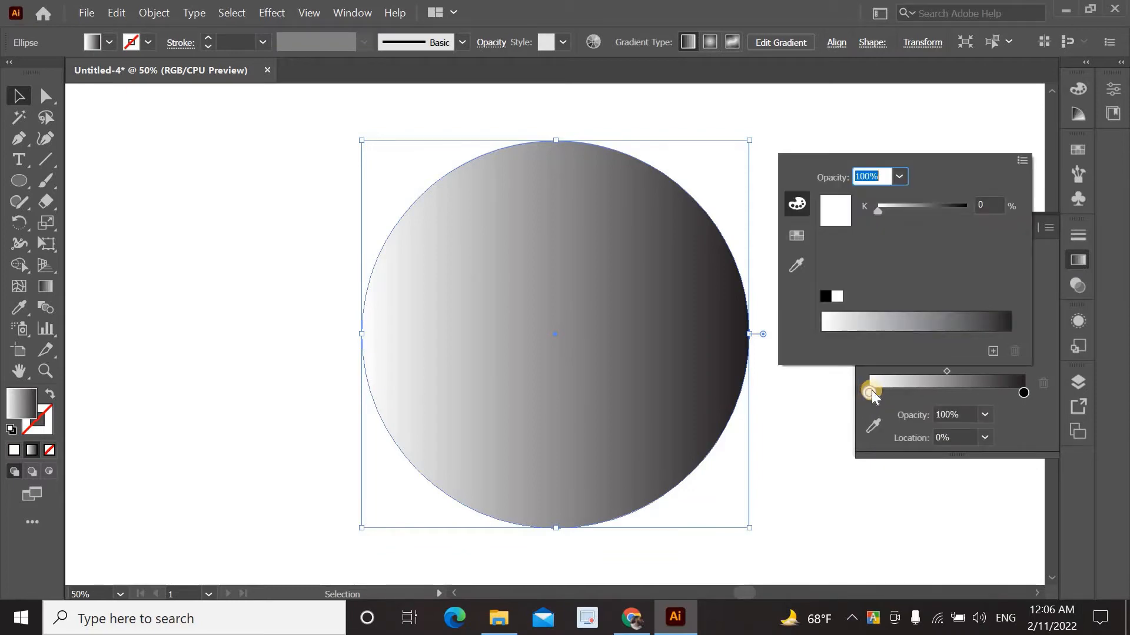
click(795, 234)
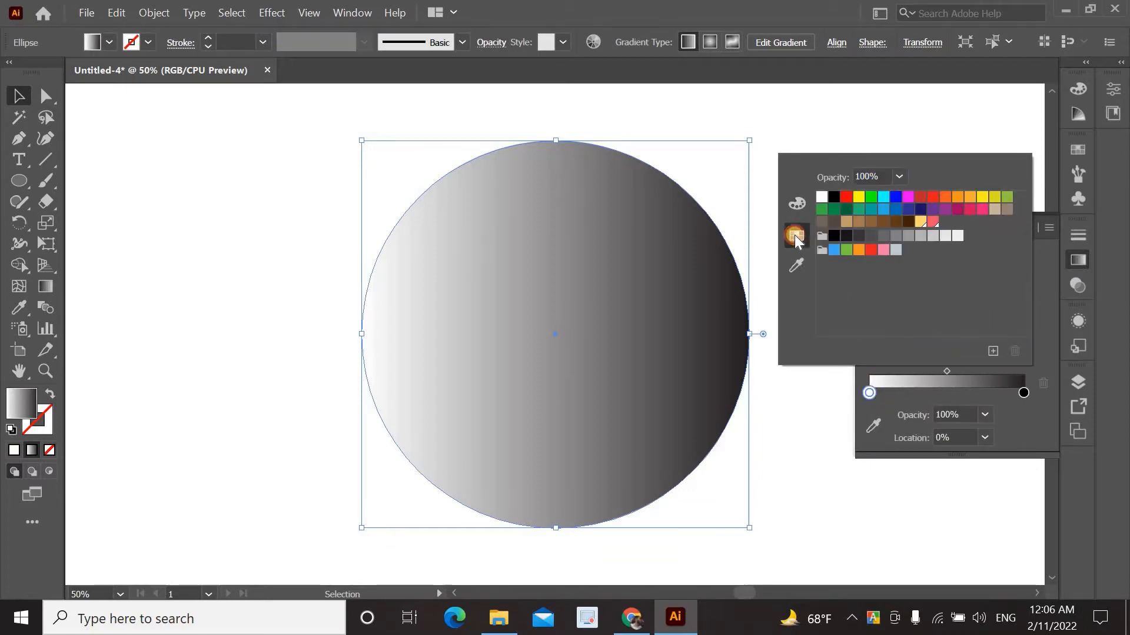
click(921, 223)
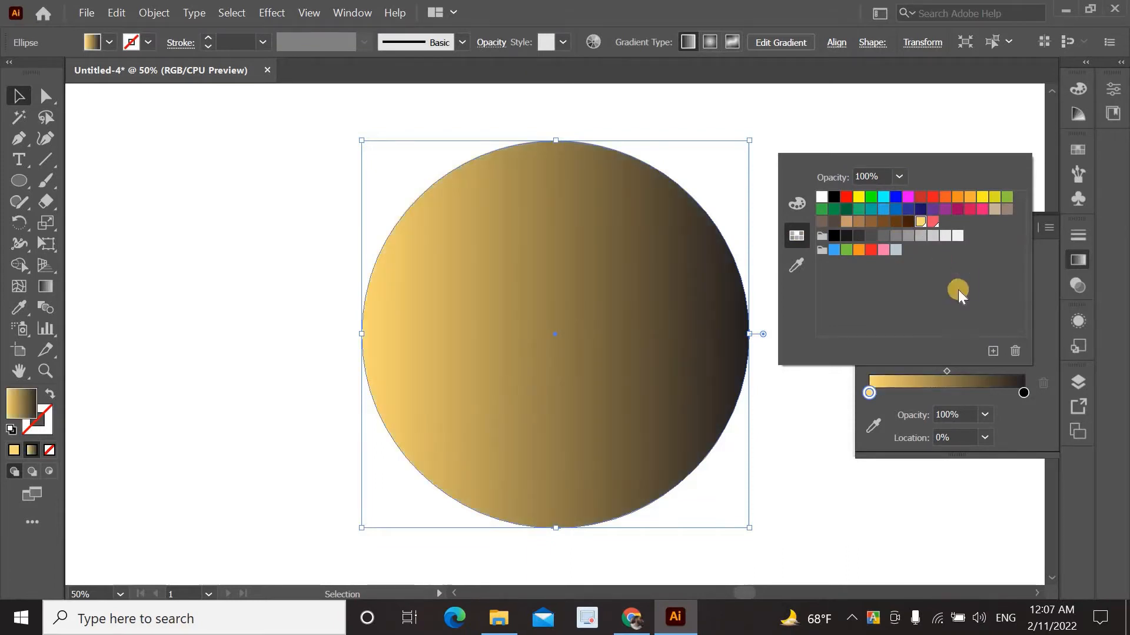
Recolour the black end stop of the circle's gradient with the saved pinkish-red swatch
click(1021, 390)
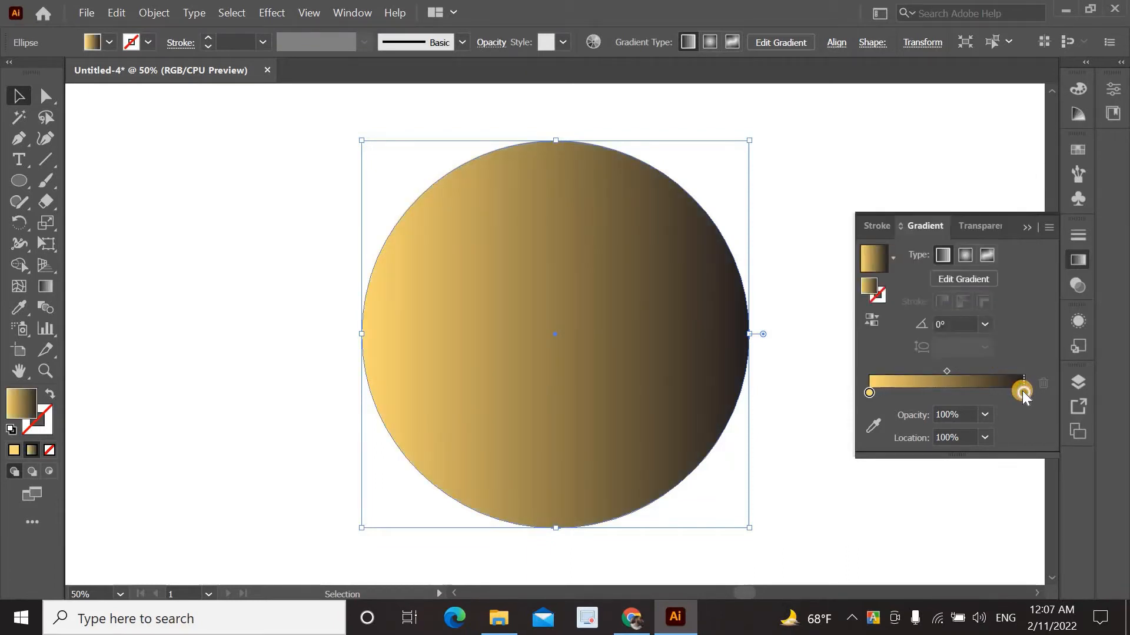
double_click(1022, 391)
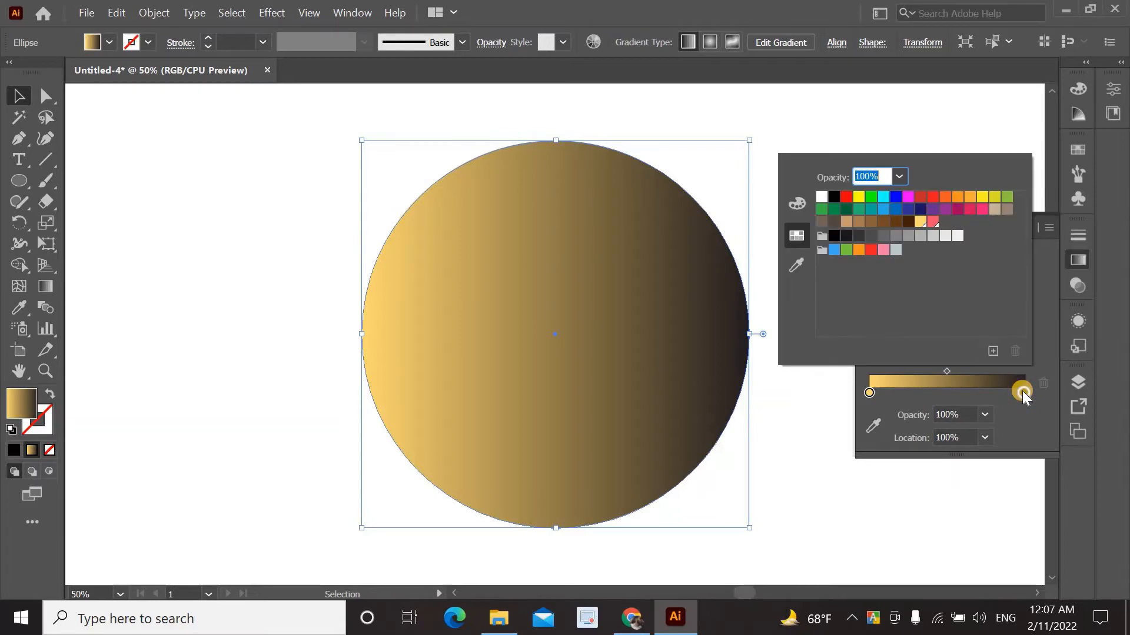
click(932, 222)
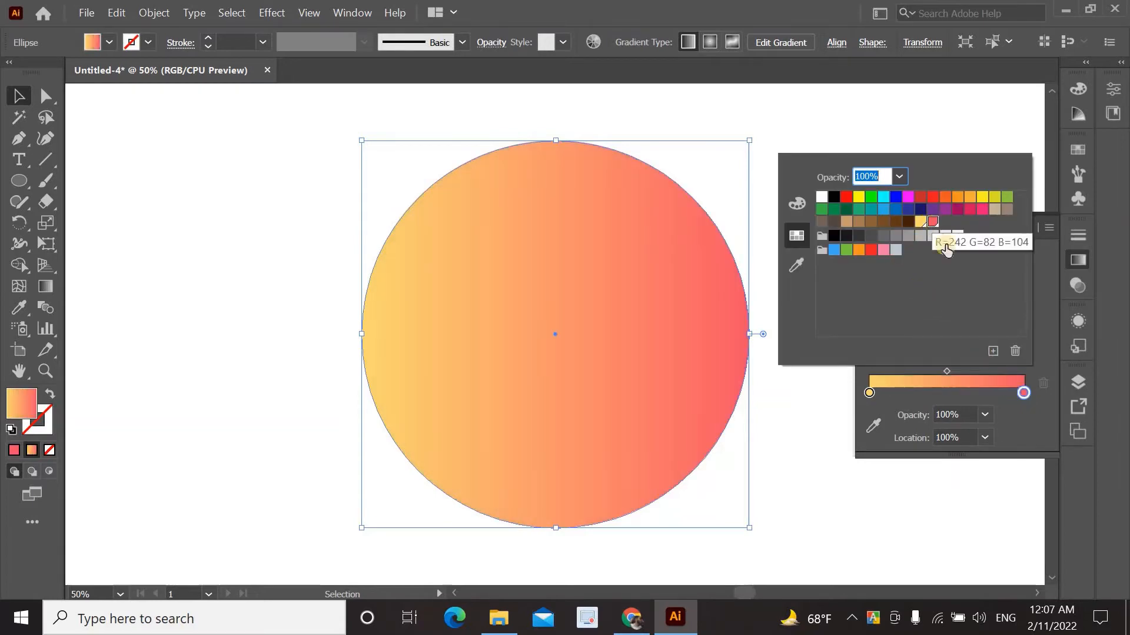
click(1004, 420)
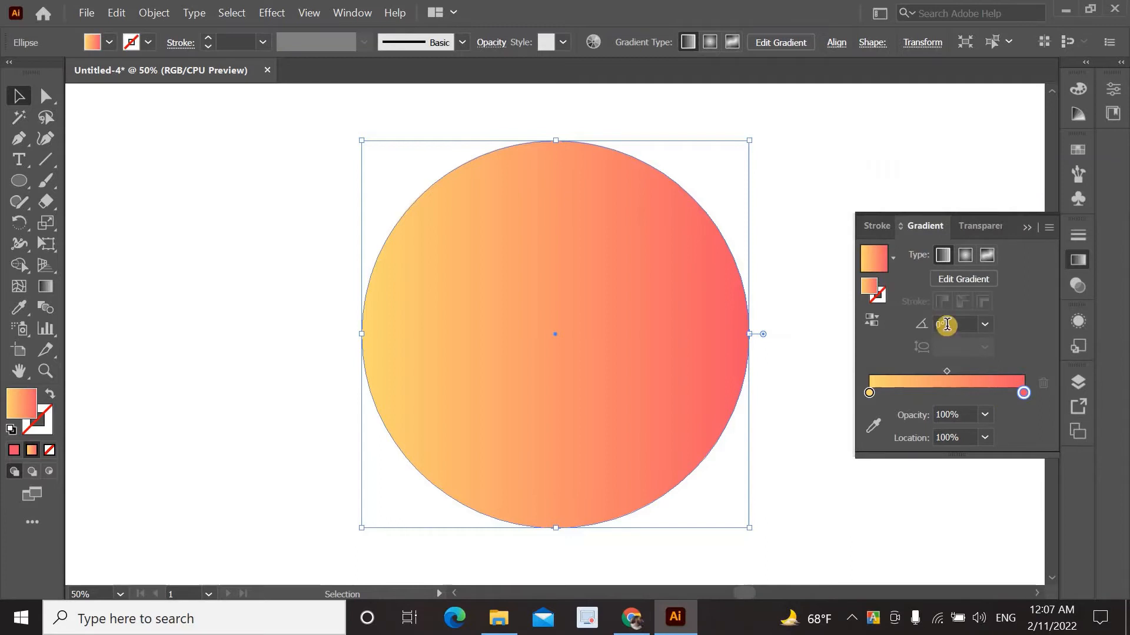
Set the angle of the circle's linear gradient to 90°
click(947, 324)
text(90)
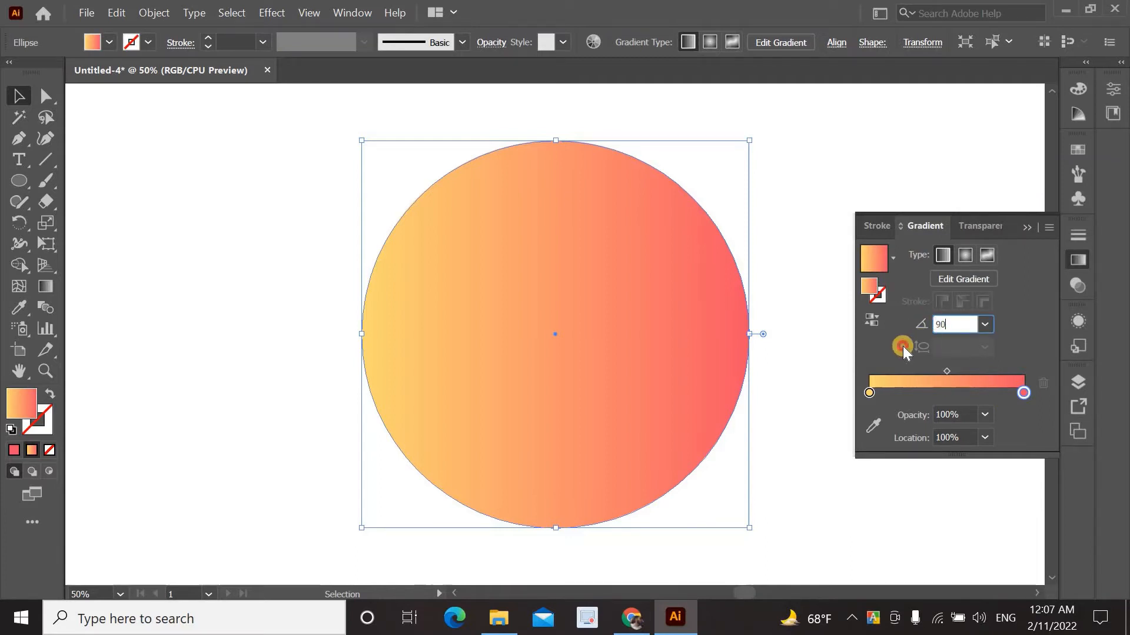
key(Return)
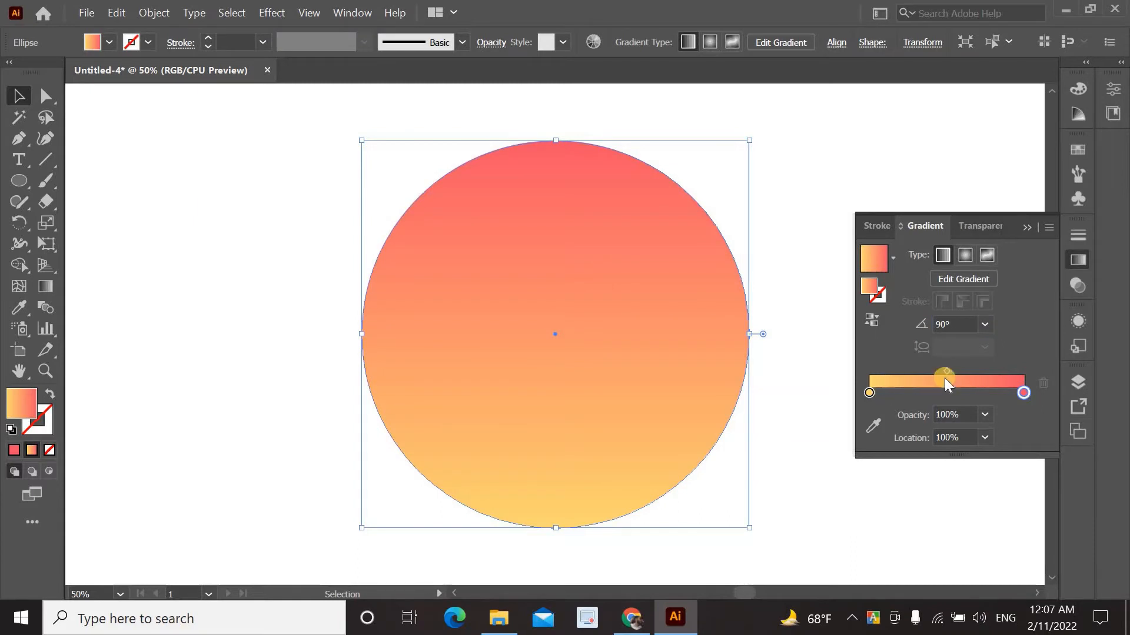
Add a second yellow stop to the circle's gradient at about 20% location and deselect the circle
drag(946, 371, 899, 389)
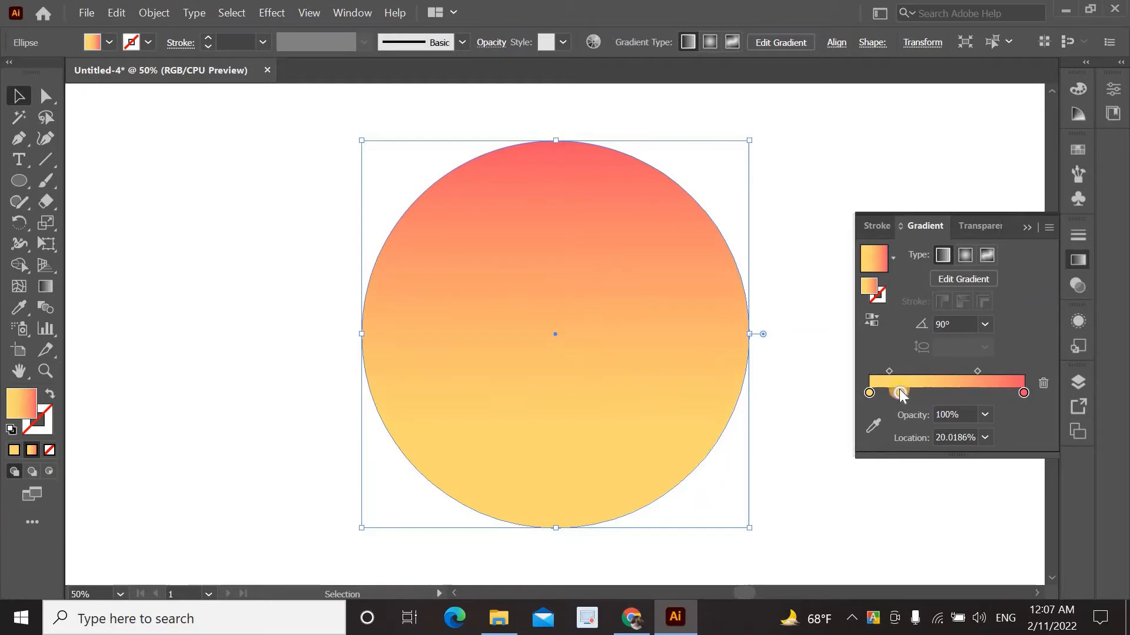
click(831, 353)
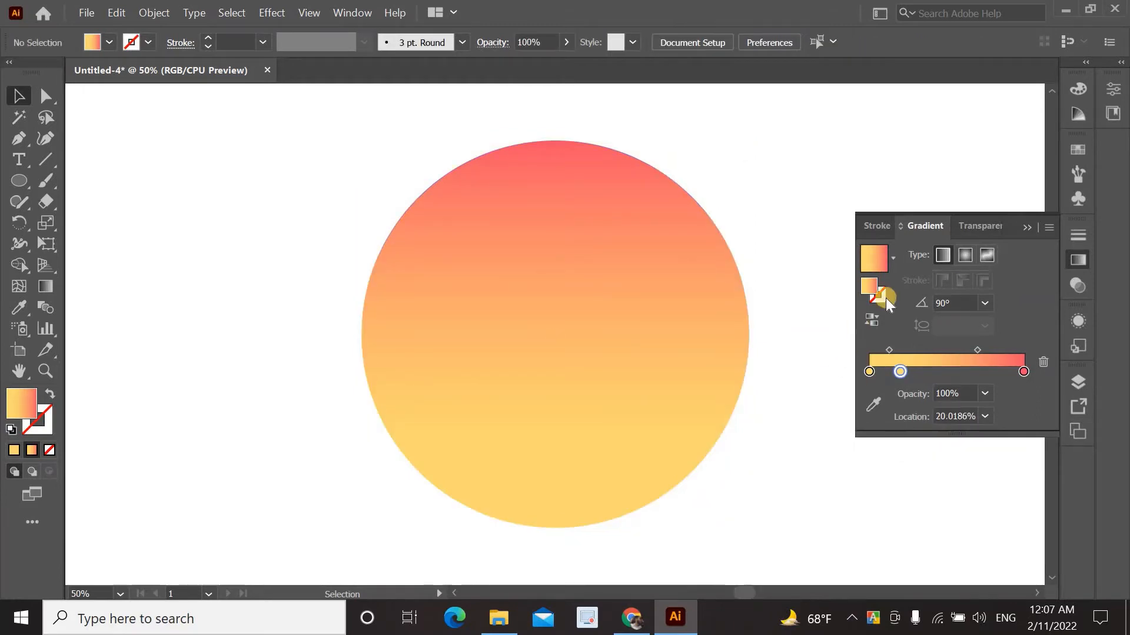
click(909, 231)
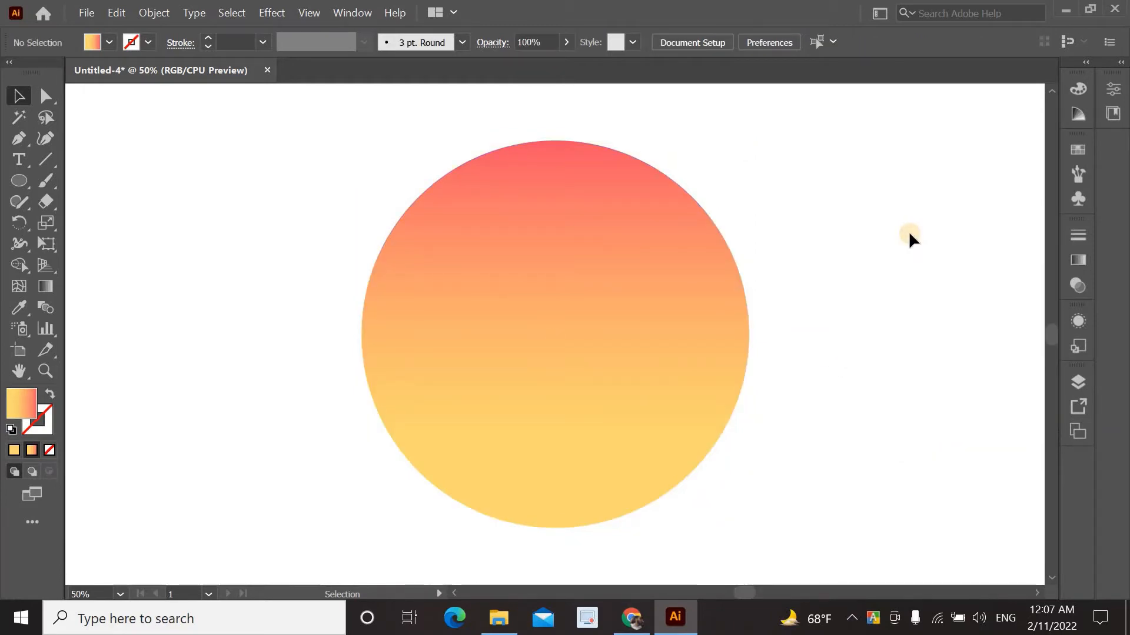
Draw a small circle with the Ellipse tool on the empty canvas left of the large gradient circle
click(22, 180)
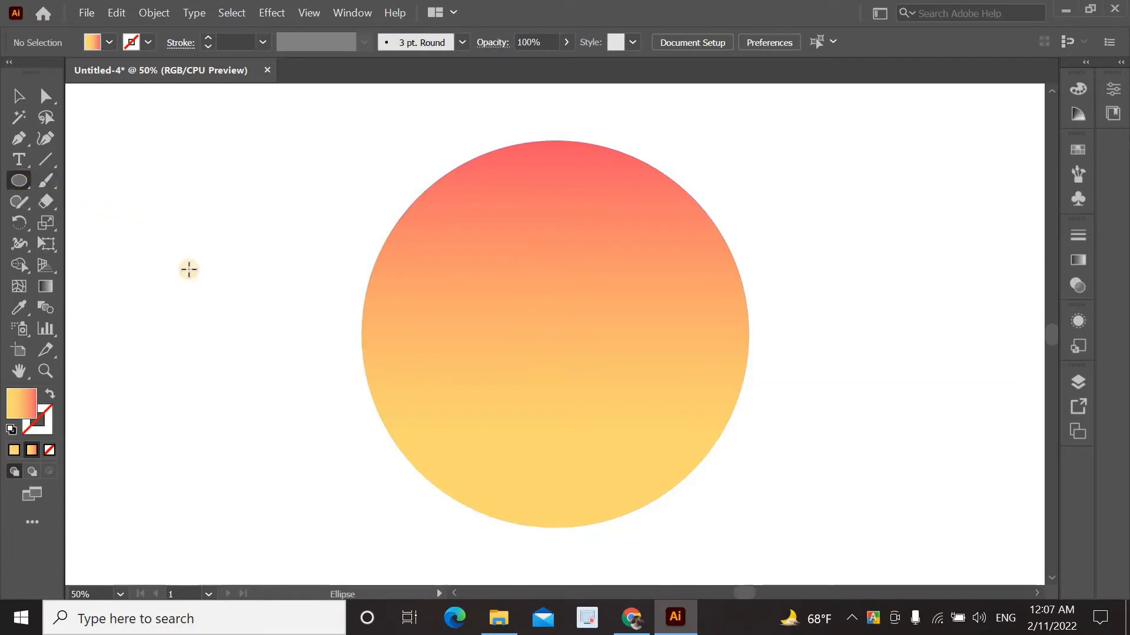
drag(199, 272, 227, 299)
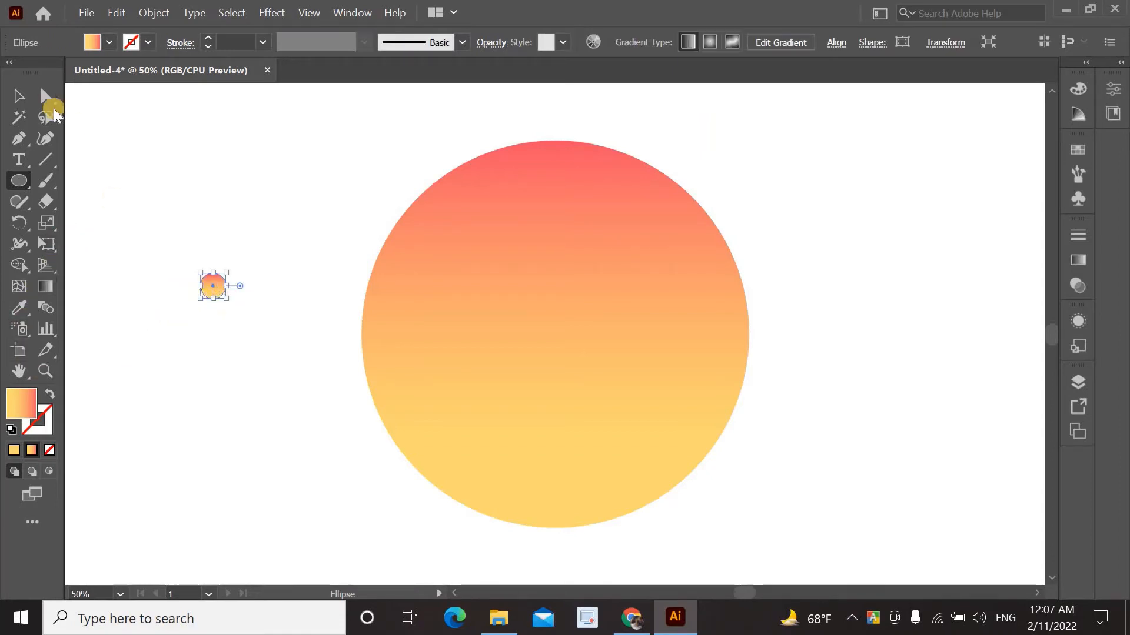
click(20, 94)
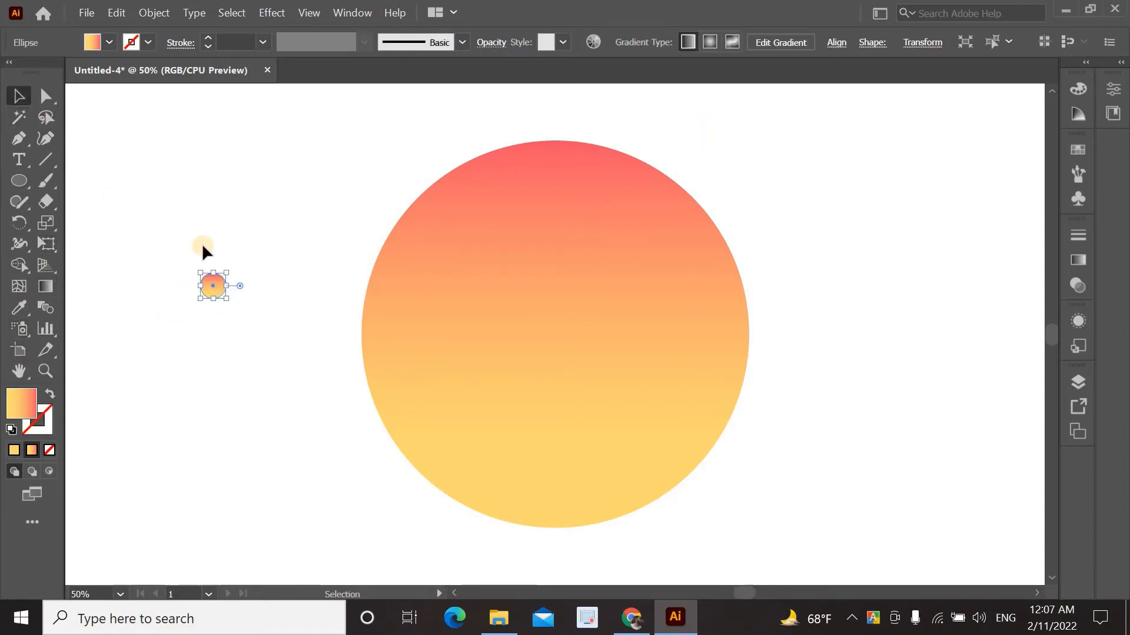
Fill the small circle with the dark colour #262c38 and deselect it
double_click(25, 400)
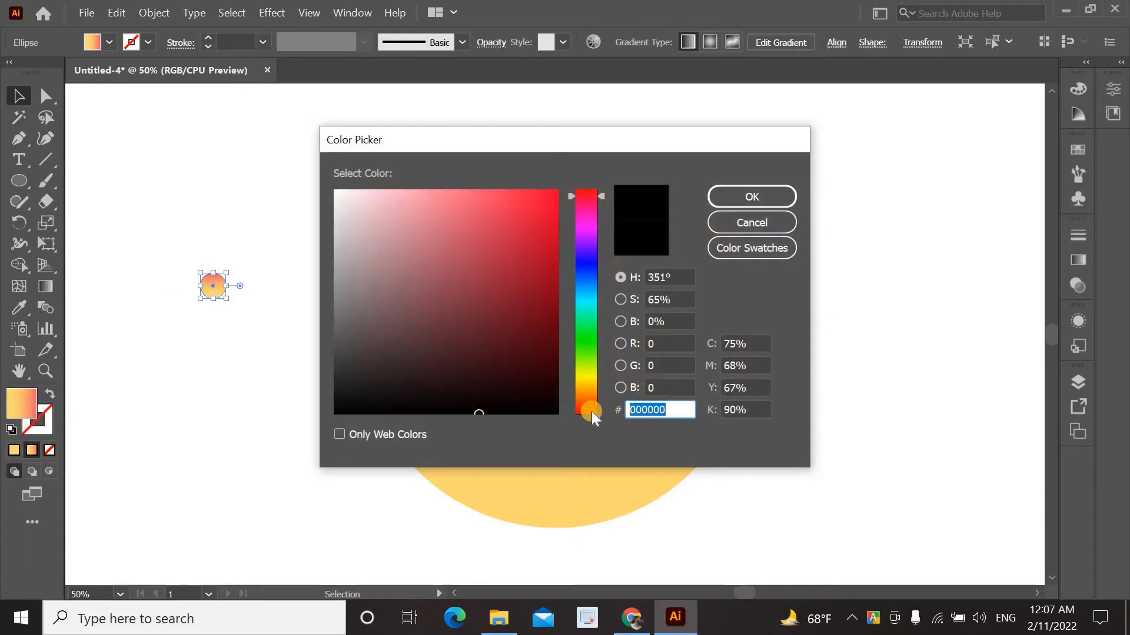
text(262c)
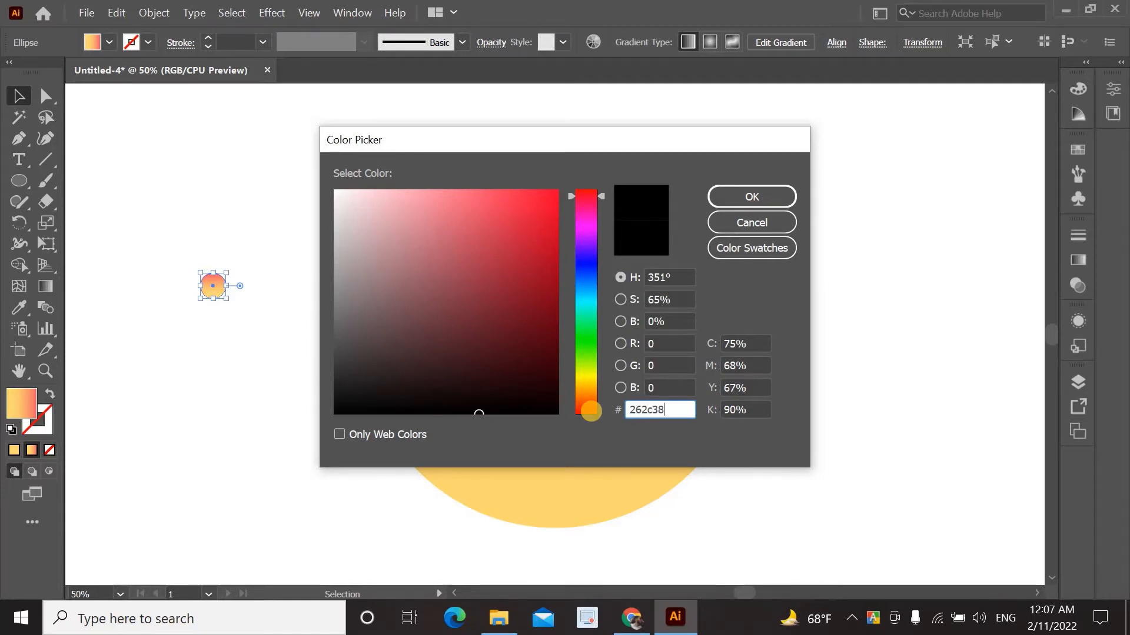
text(38)
click(788, 200)
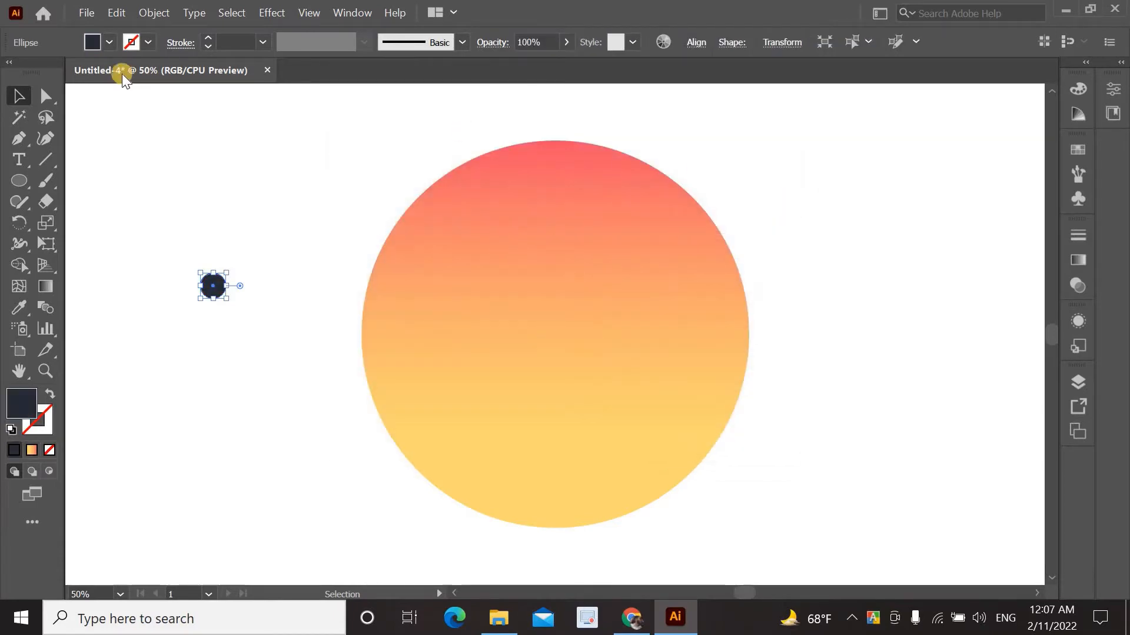
click(229, 293)
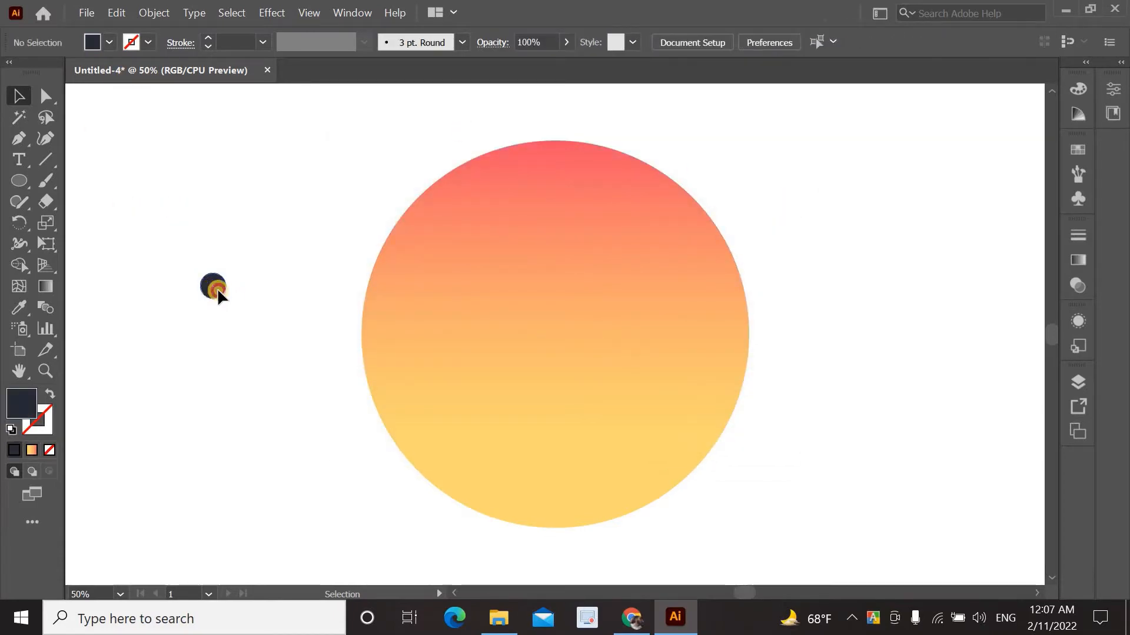
Move the dark circle onto the left half of the gradient circle as an eye and enlarge it slightly
drag(217, 288, 465, 311)
drag(465, 312, 452, 314)
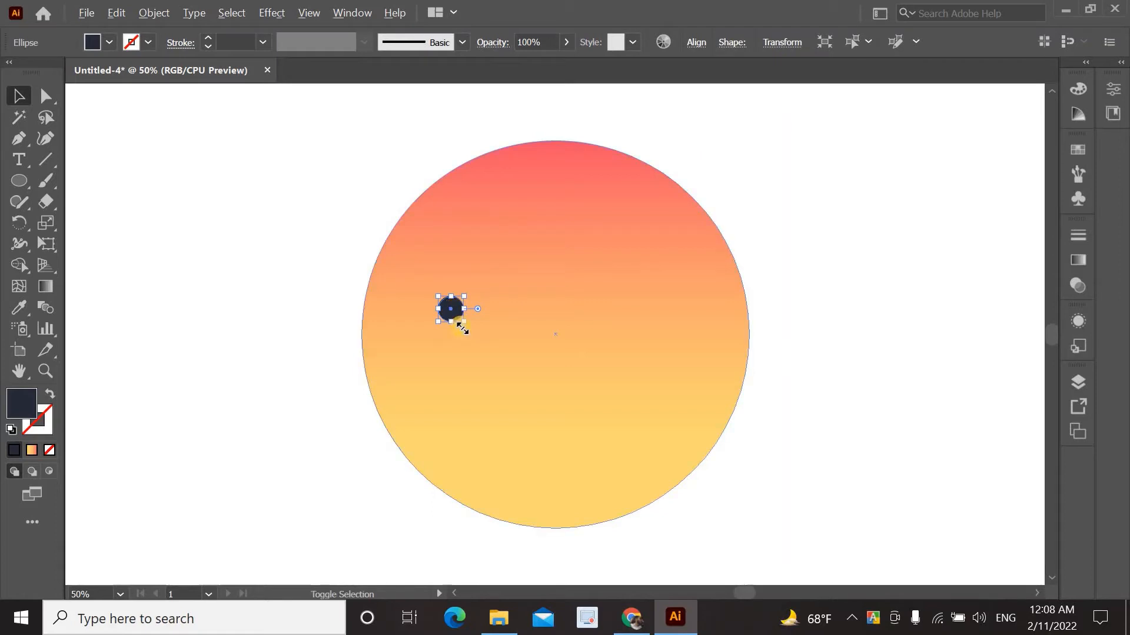
drag(464, 328, 457, 314)
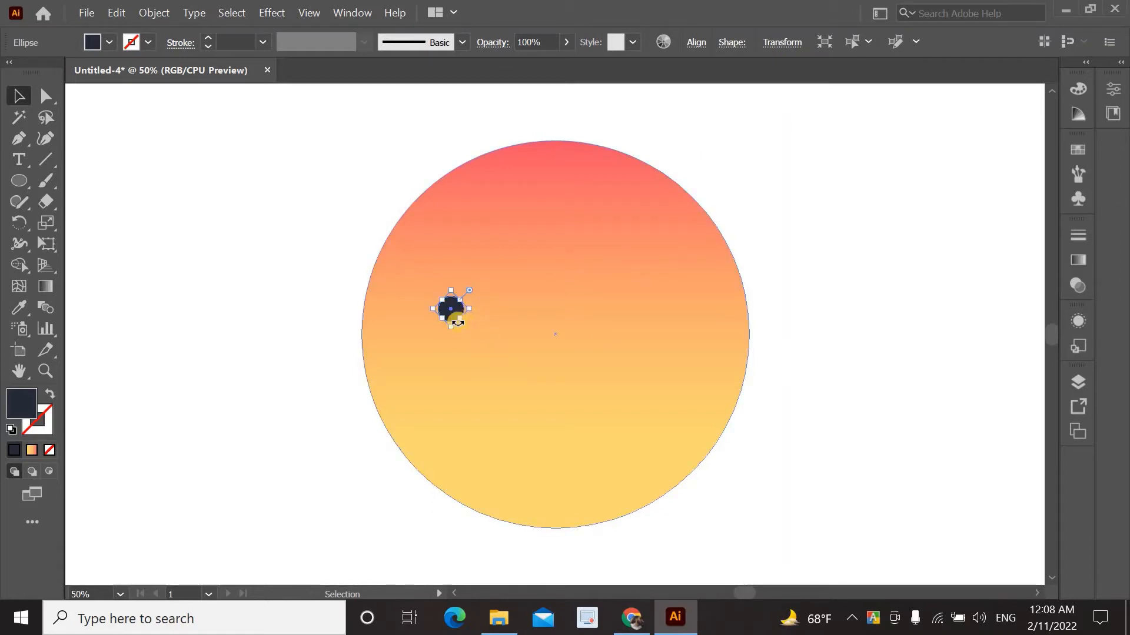
drag(456, 334, 457, 339)
click(288, 333)
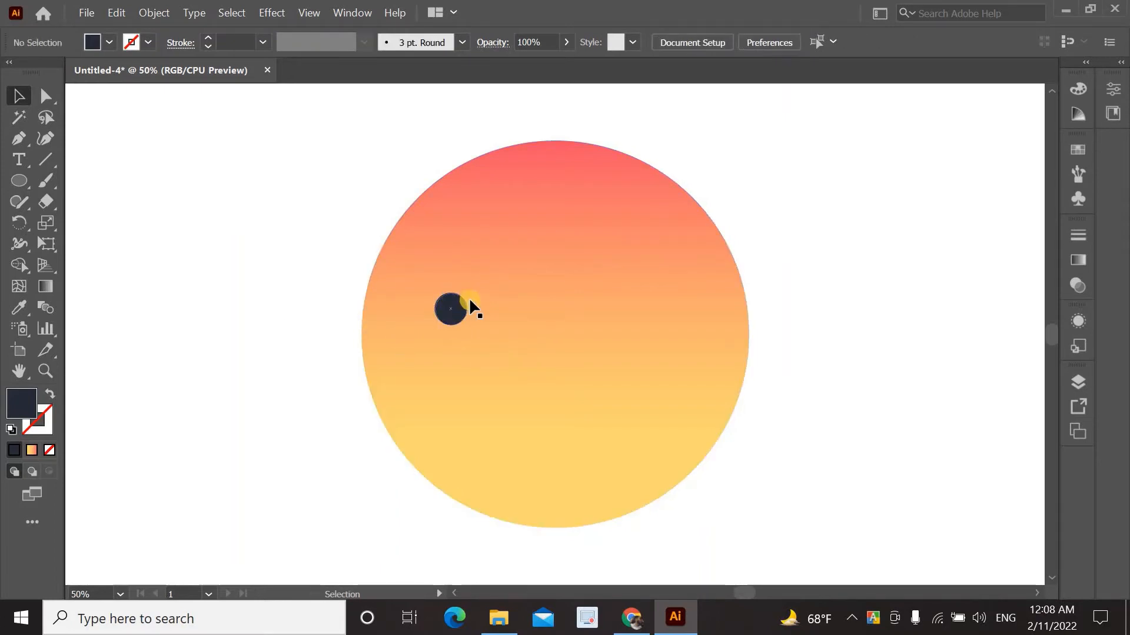
click(443, 312)
click(284, 277)
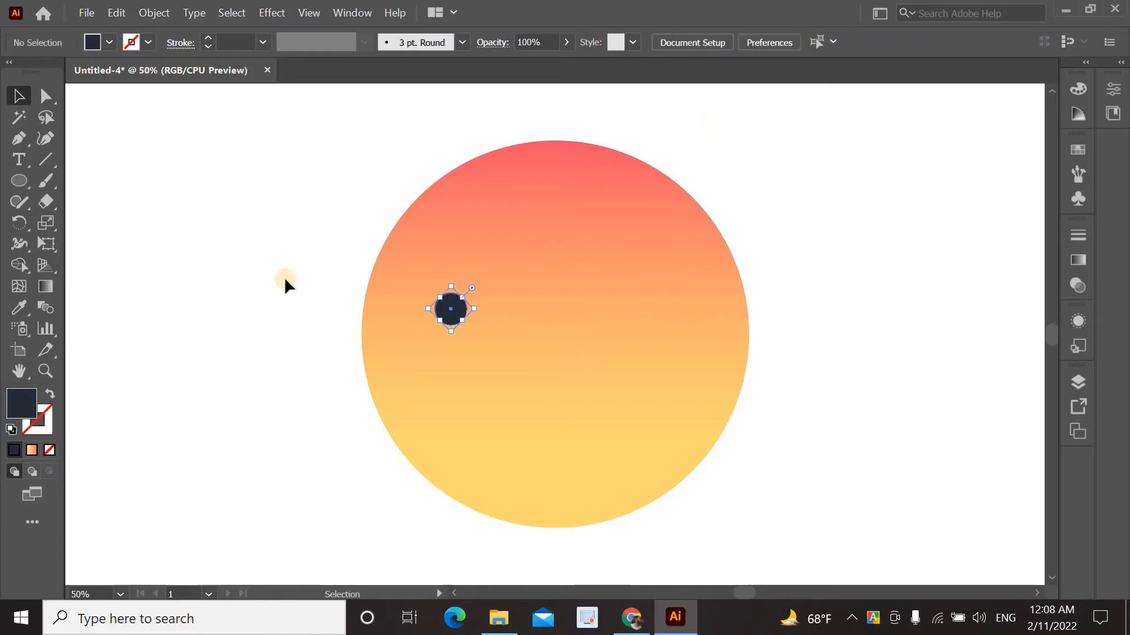
Draw a short curved eyebrow path with the Pen tool left of the face and swap its fill and stroke colours
click(19, 139)
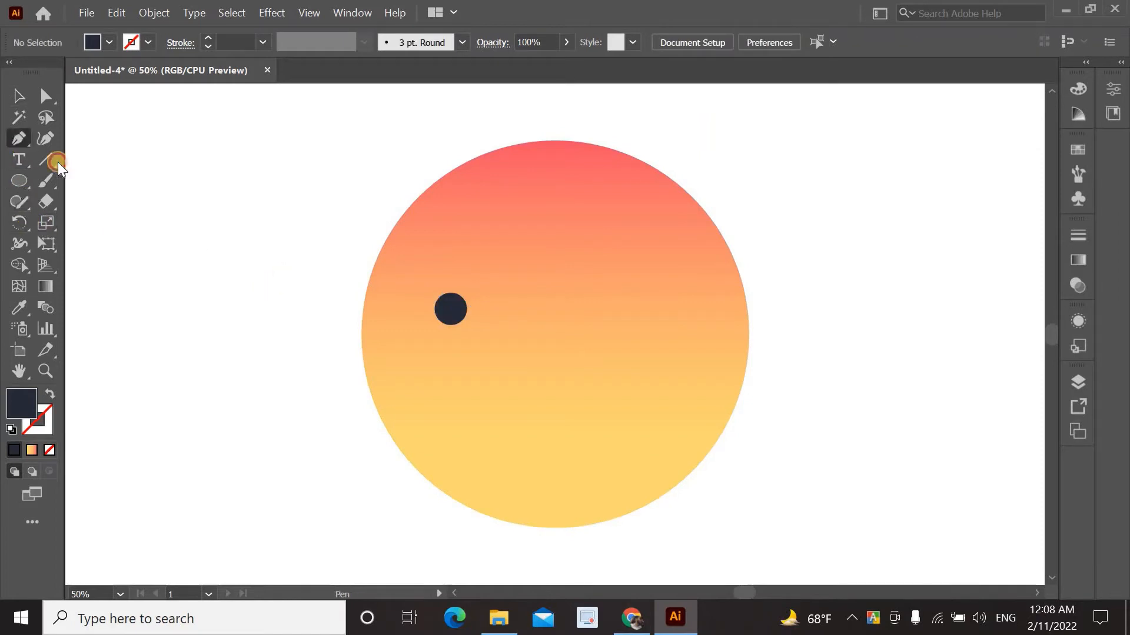
click(171, 243)
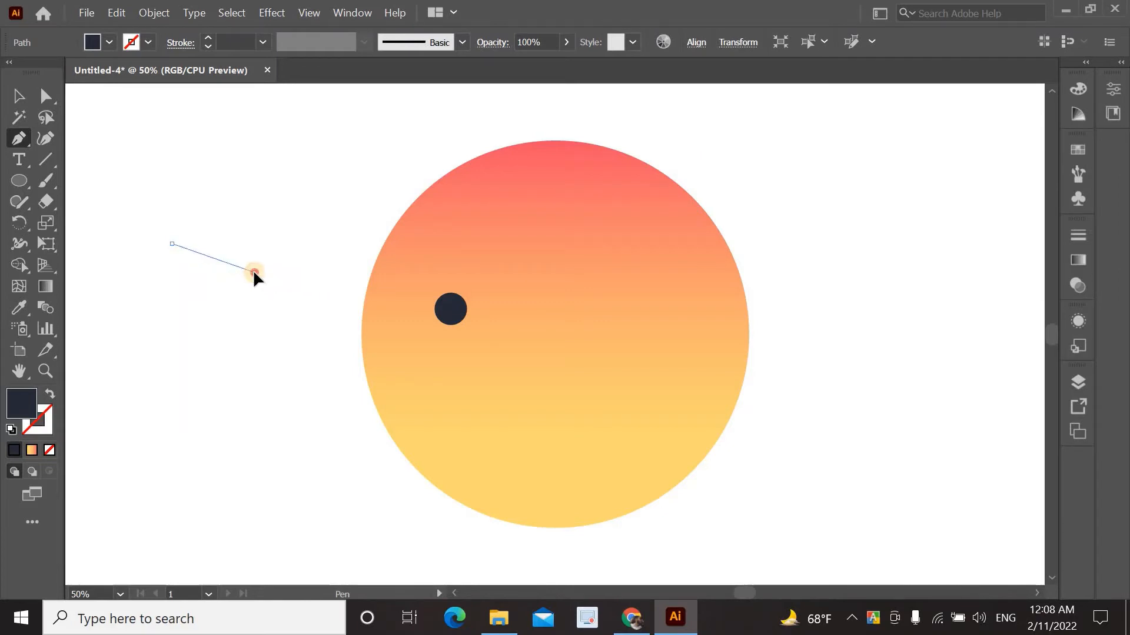
drag(255, 272, 283, 272)
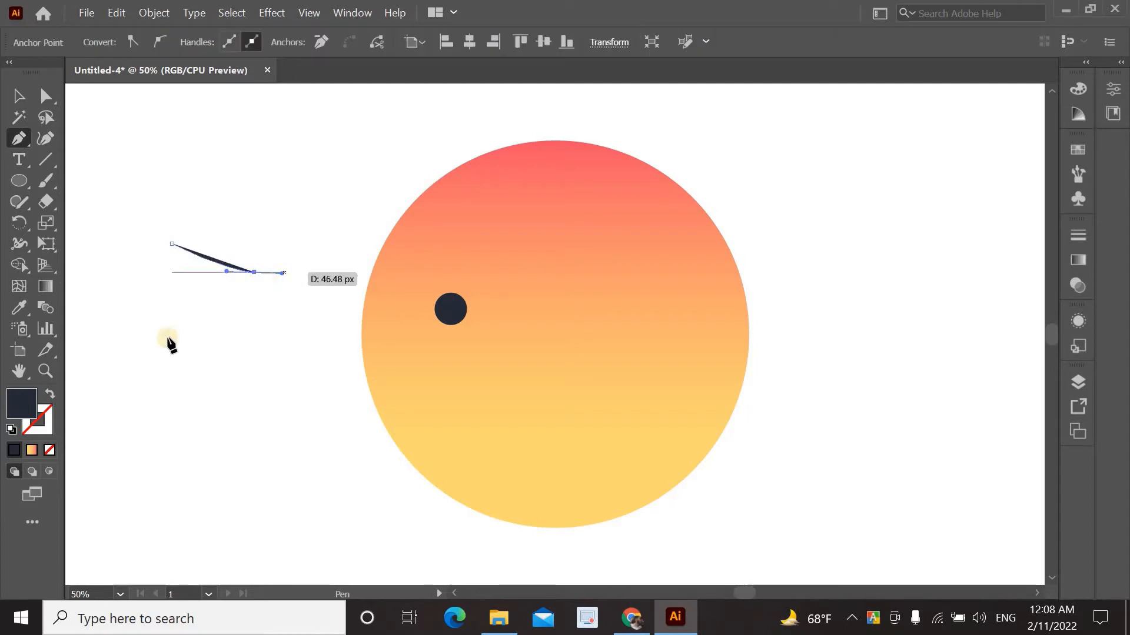
click(52, 394)
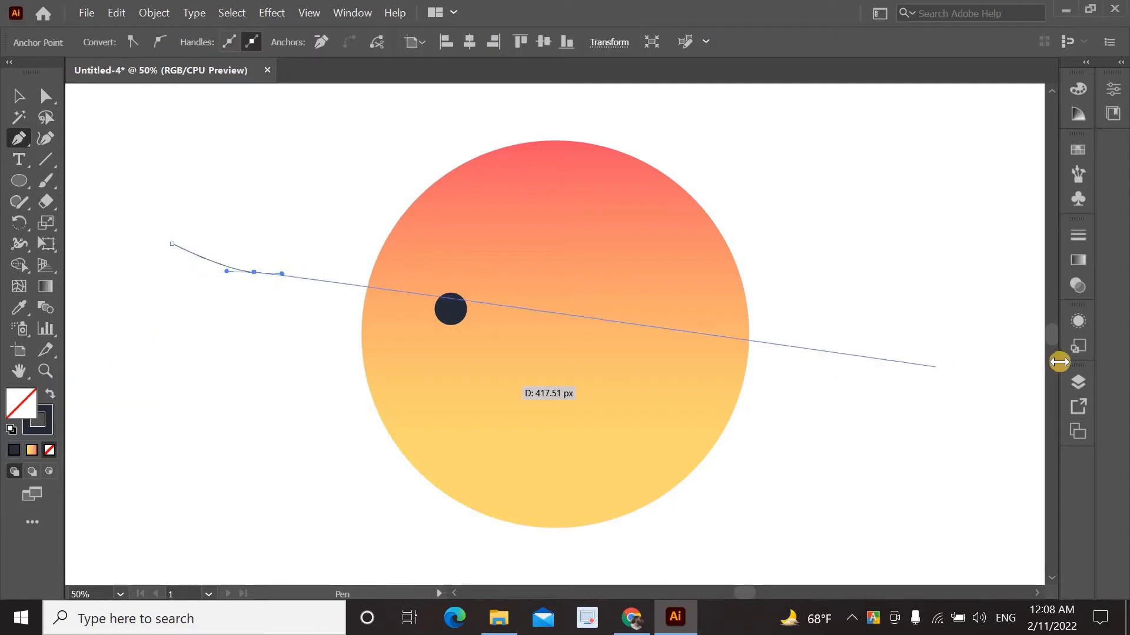
Give the eyebrow path a 13 pt stroke with round caps and deselect it
click(1074, 240)
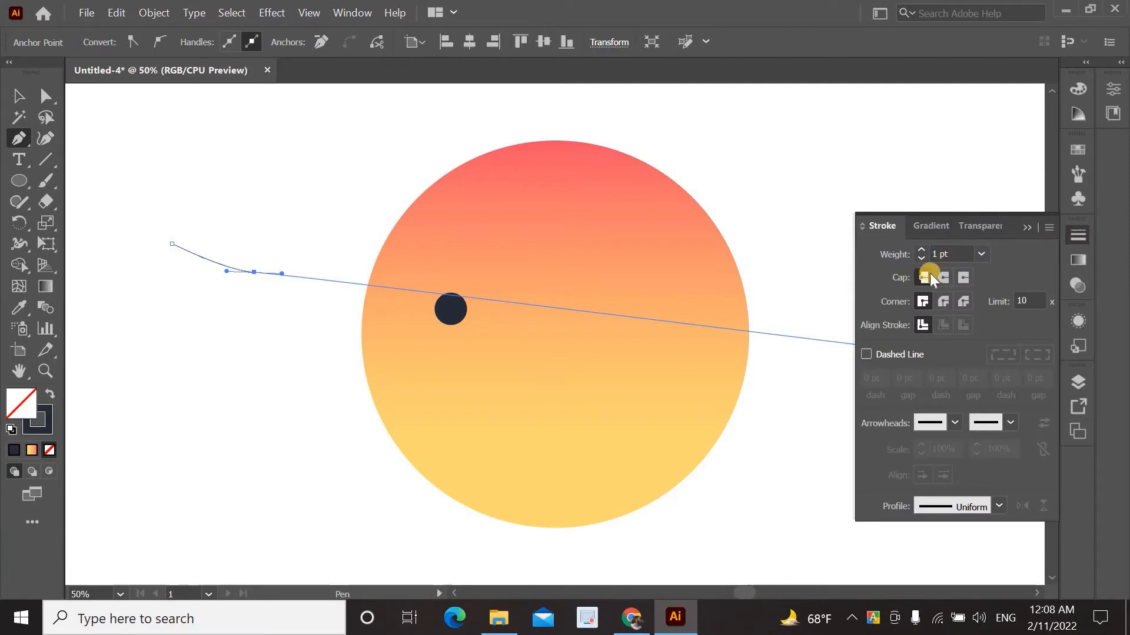
click(921, 247)
click(921, 247)
click(921, 248)
click(922, 247)
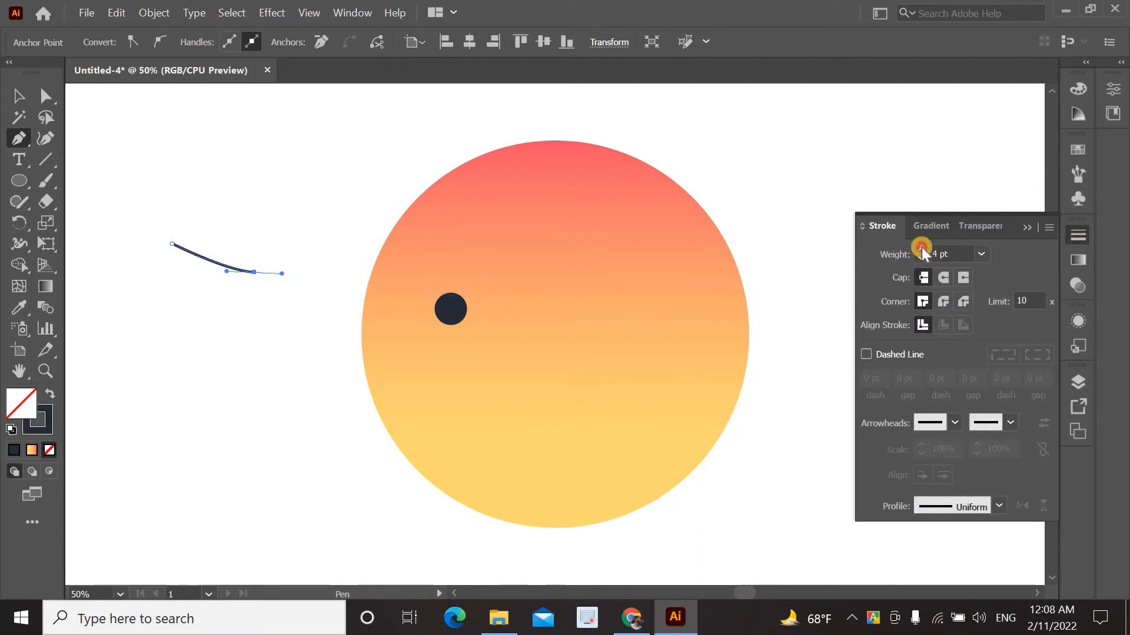
click(921, 248)
click(922, 248)
click(922, 247)
click(921, 248)
click(921, 247)
click(921, 248)
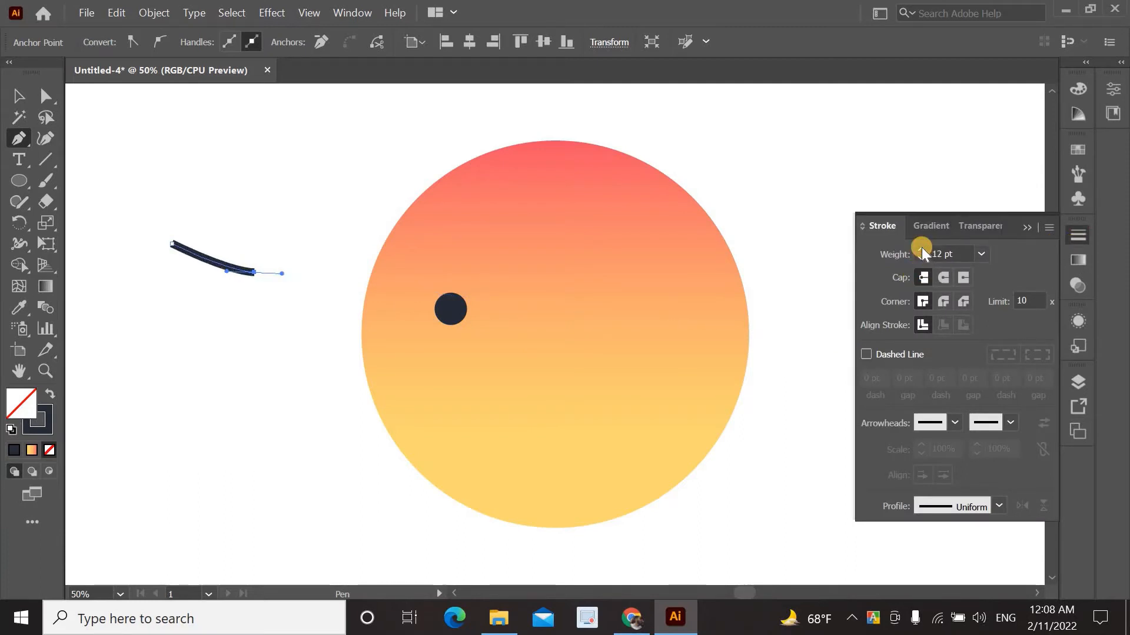
click(944, 279)
click(18, 96)
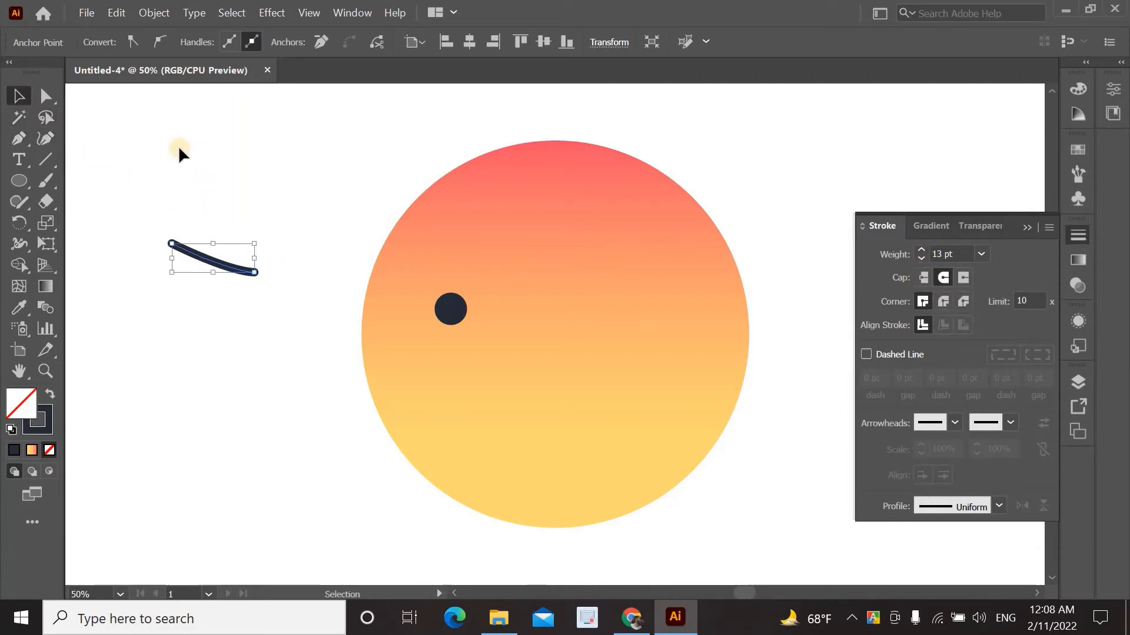
click(181, 146)
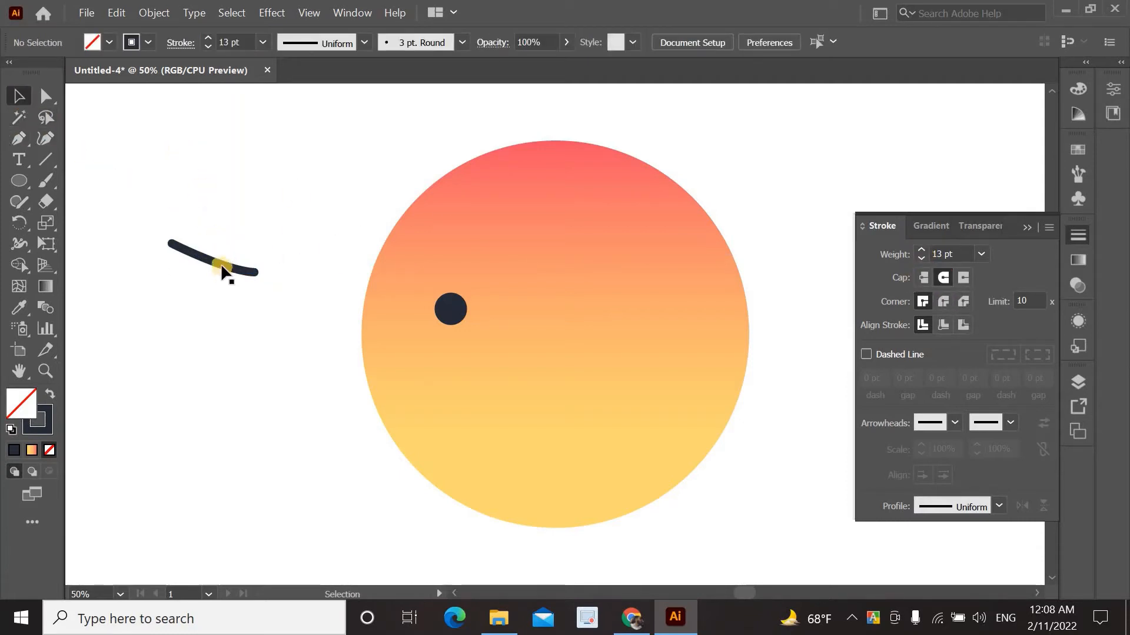
Move the eyebrow onto the face above the eye, and shift the eye straight down about 46 px
drag(223, 270, 452, 339)
click(292, 326)
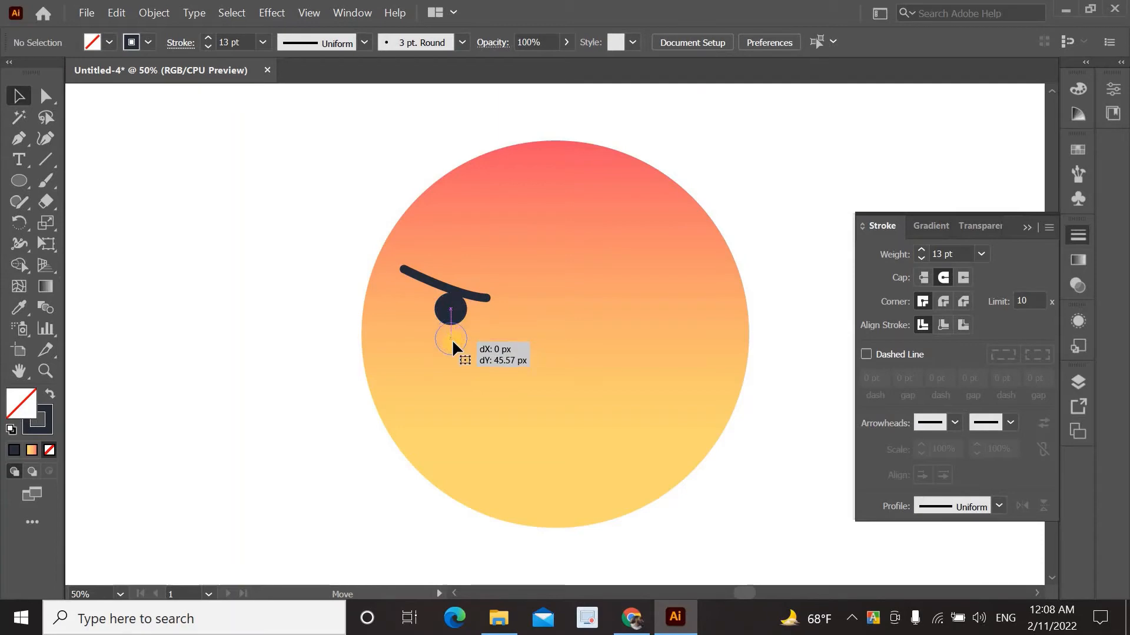
click(357, 320)
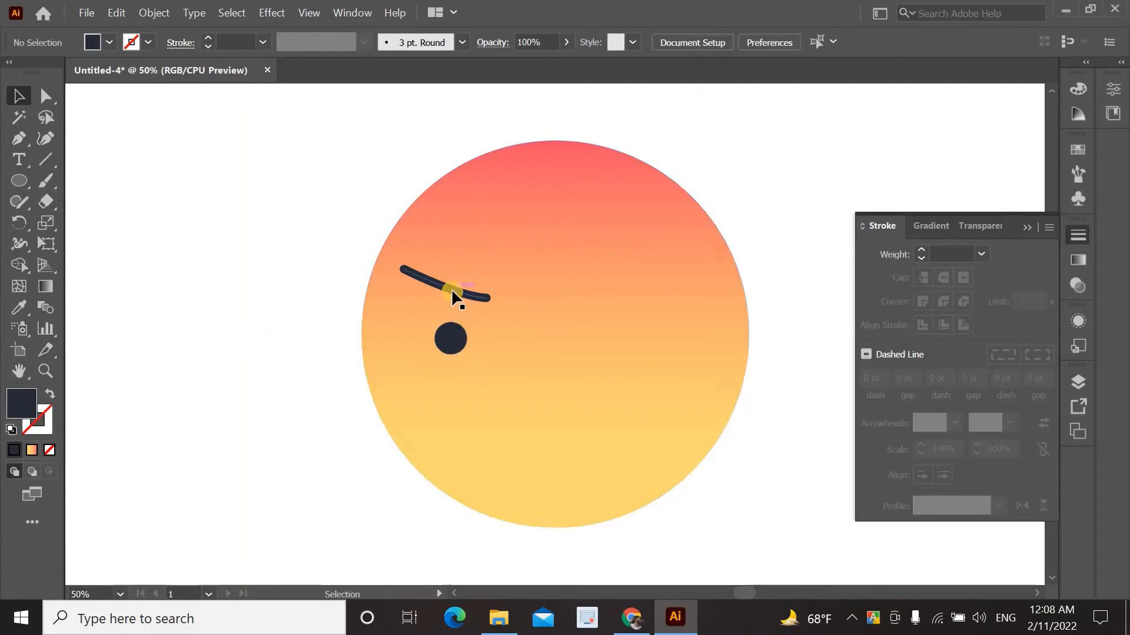
click(452, 292)
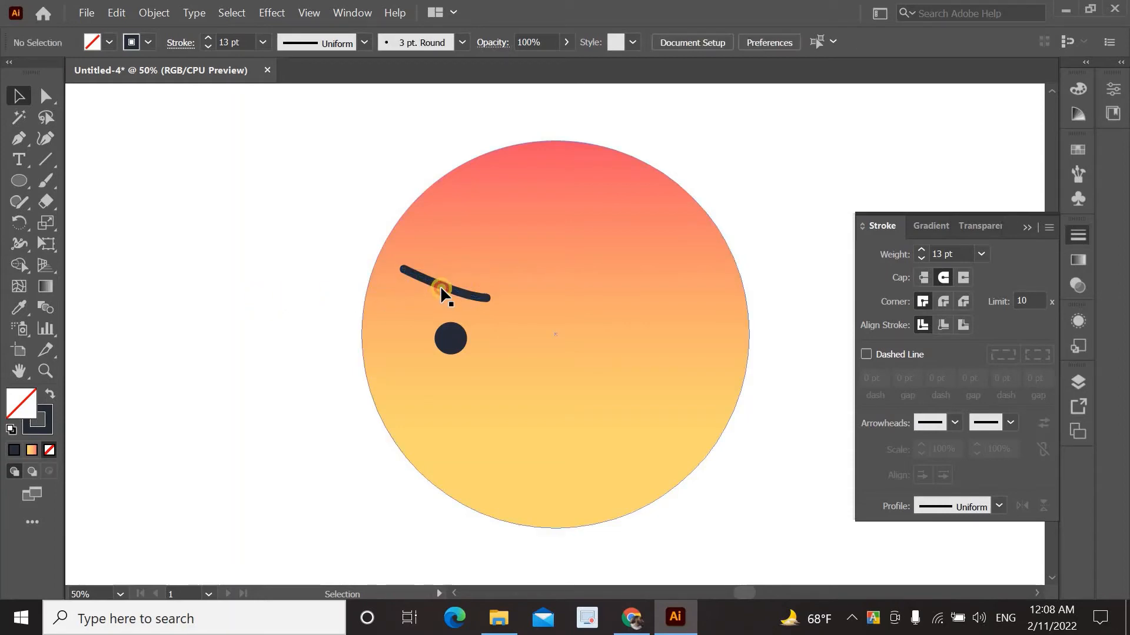
double_click(443, 287)
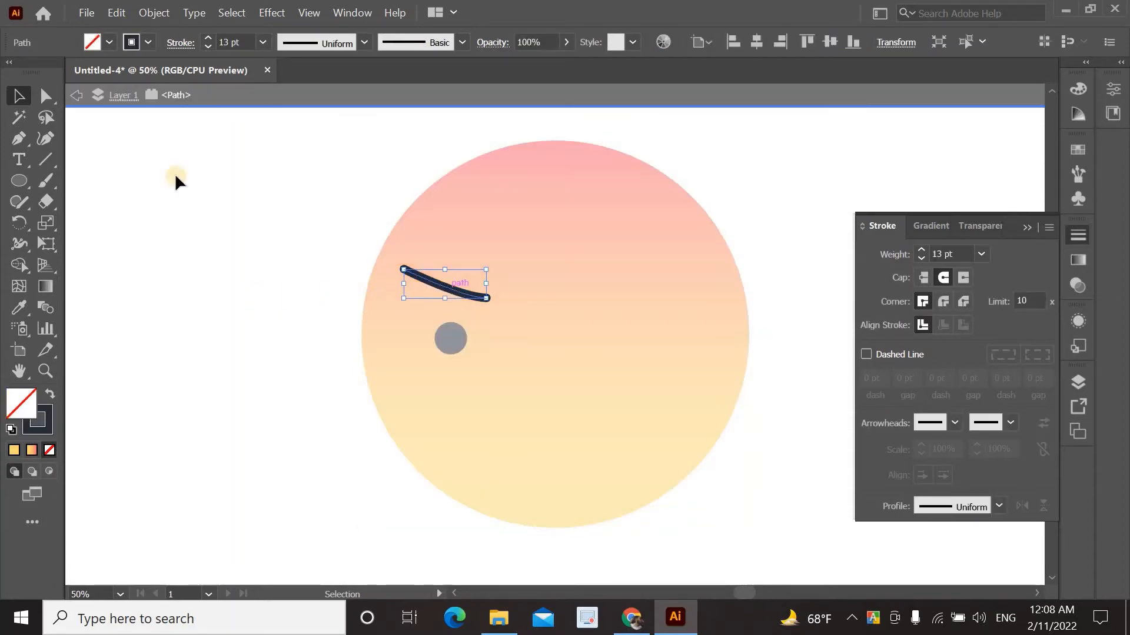
click(77, 95)
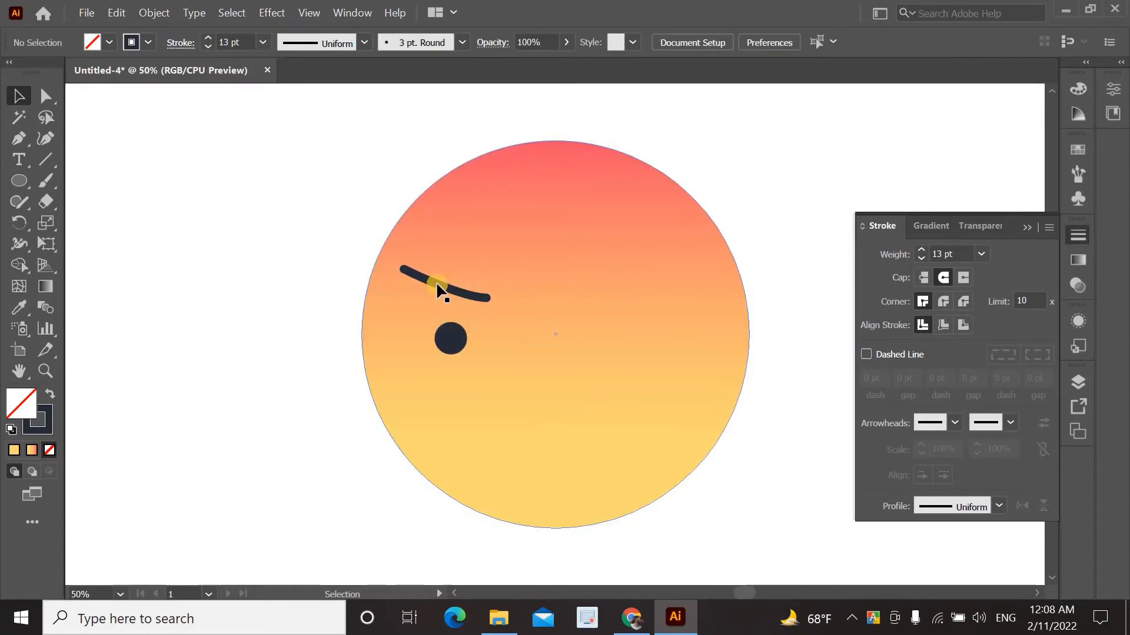
Move the eyebrow and the eye lower and slightly towards the centre of the face
drag(438, 285, 456, 355)
click(363, 380)
click(302, 363)
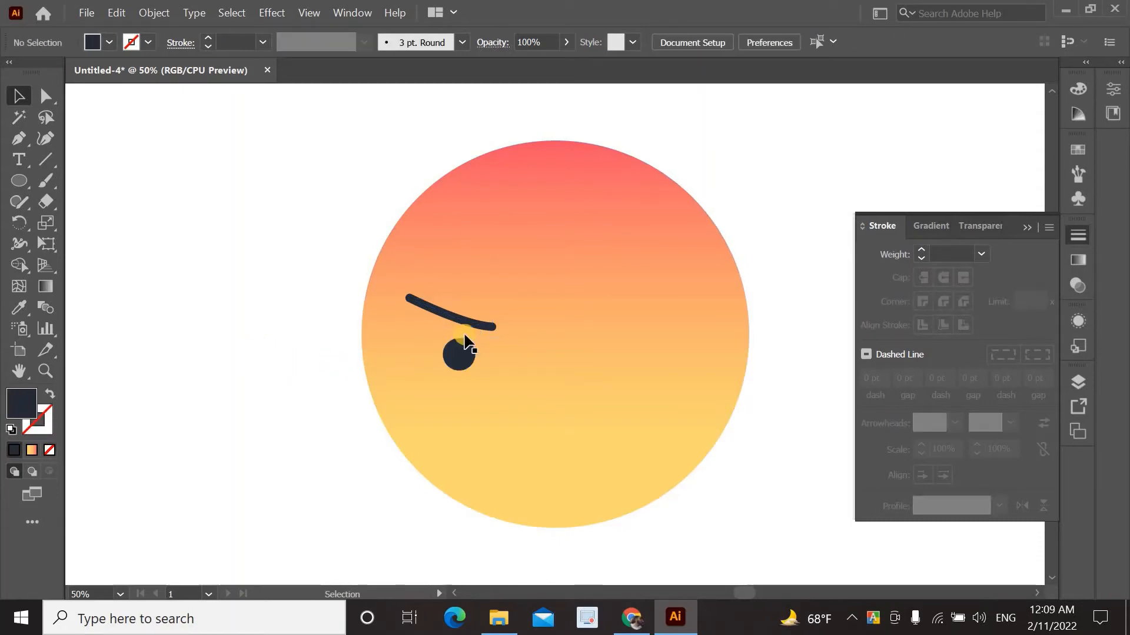
Lower the eyebrow onto the top of the eye, and nudge the eye slightly up beneath it
click(457, 317)
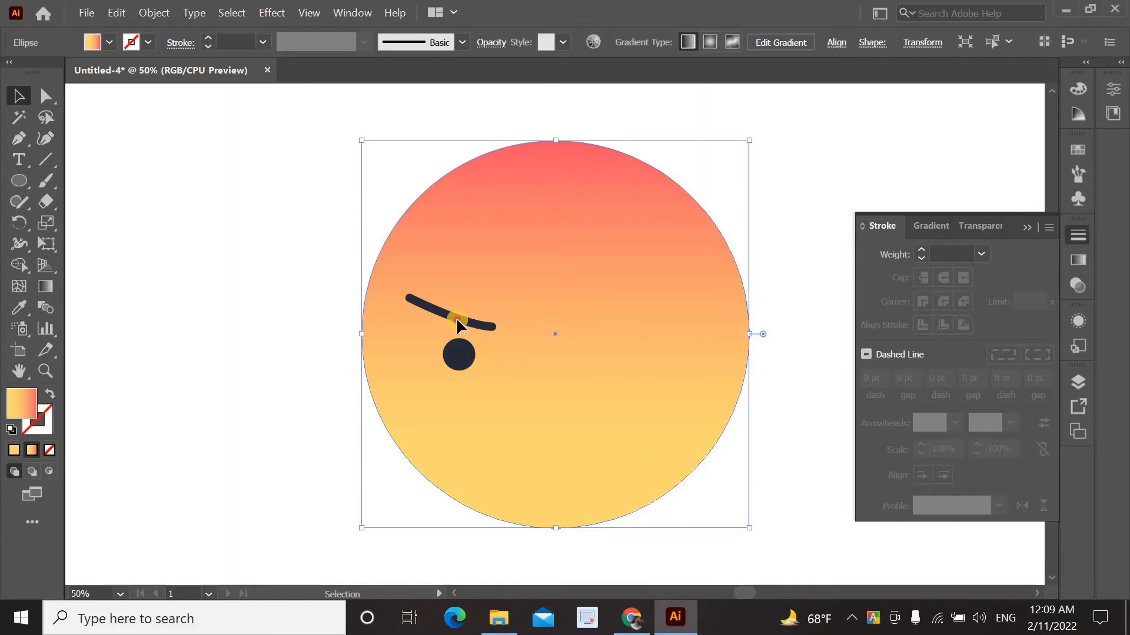
click(456, 317)
drag(456, 318, 454, 341)
click(234, 346)
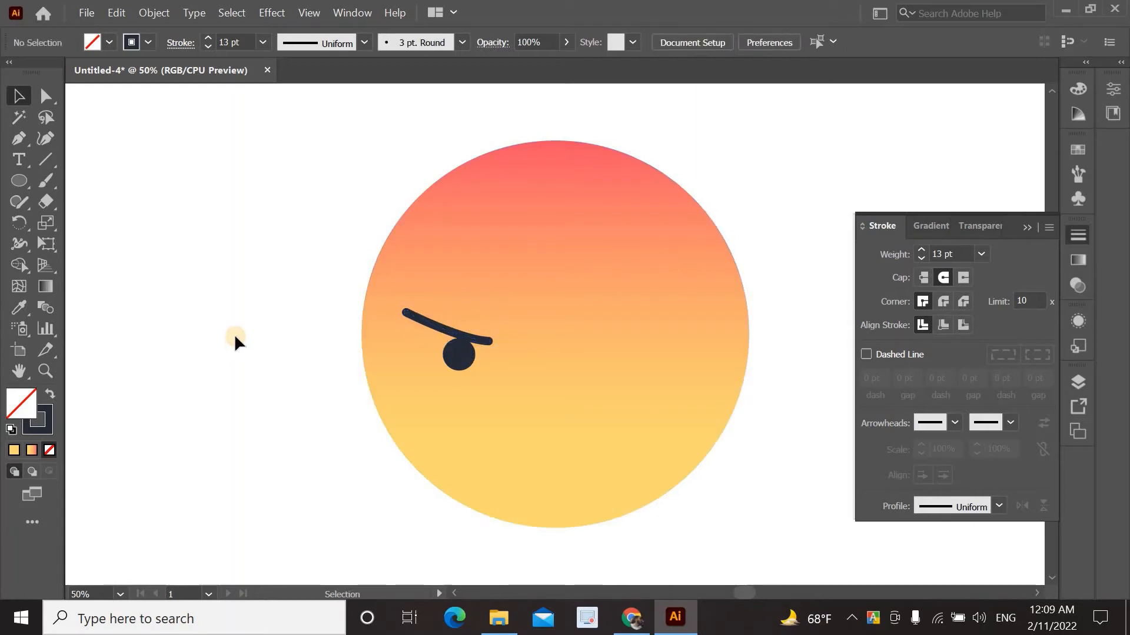
scroll(235, 337, up, 1)
scroll(235, 336, down, 2)
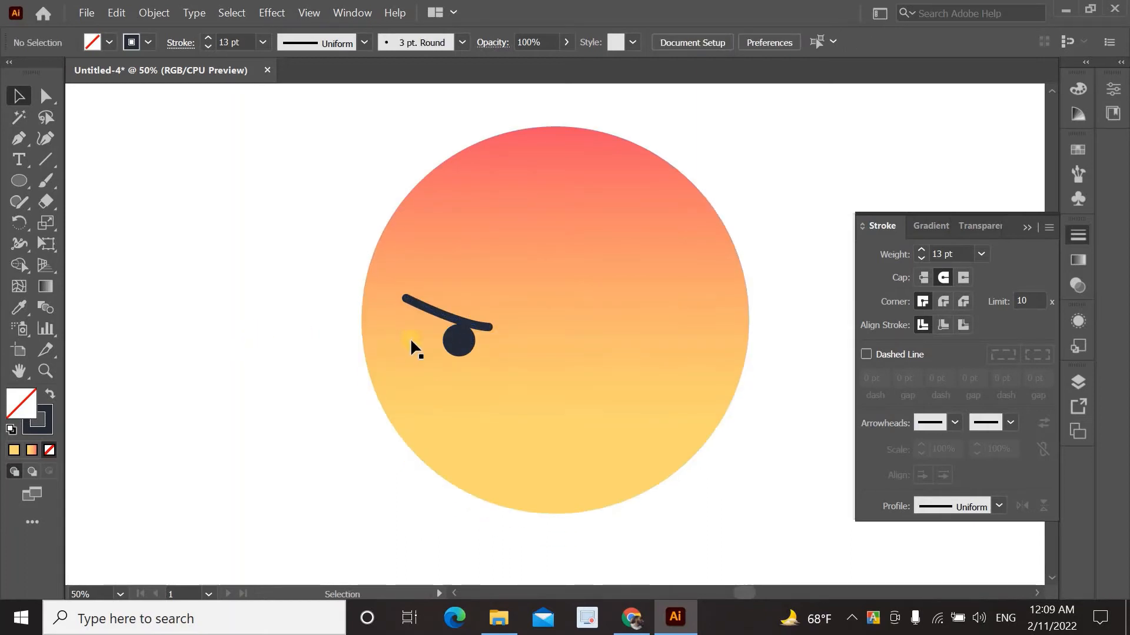
click(456, 340)
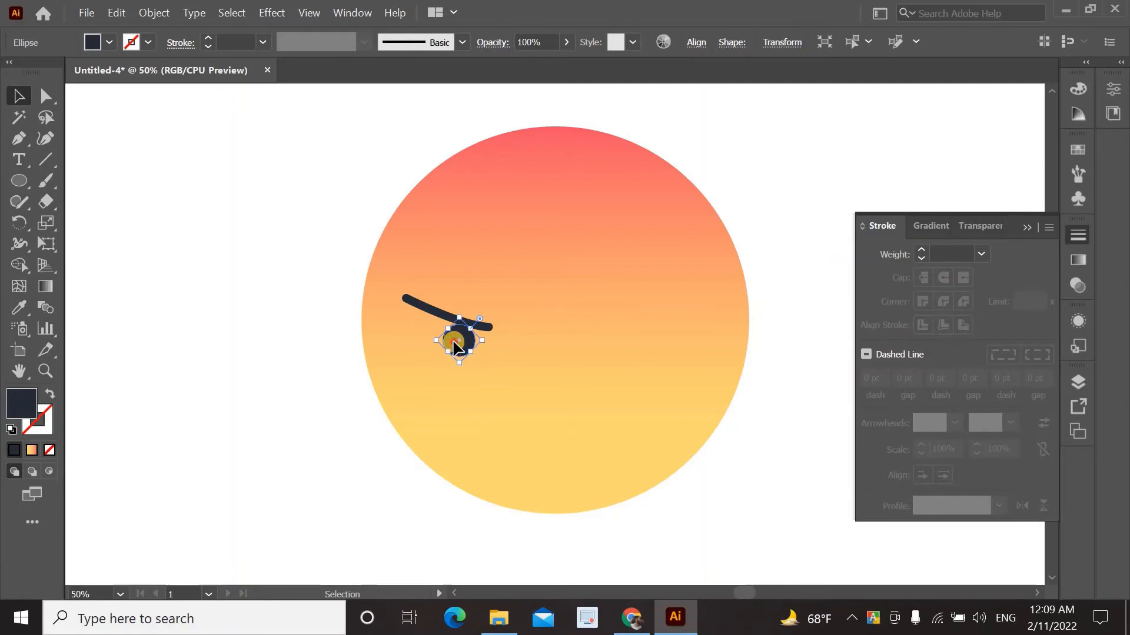
drag(454, 341, 454, 338)
click(288, 346)
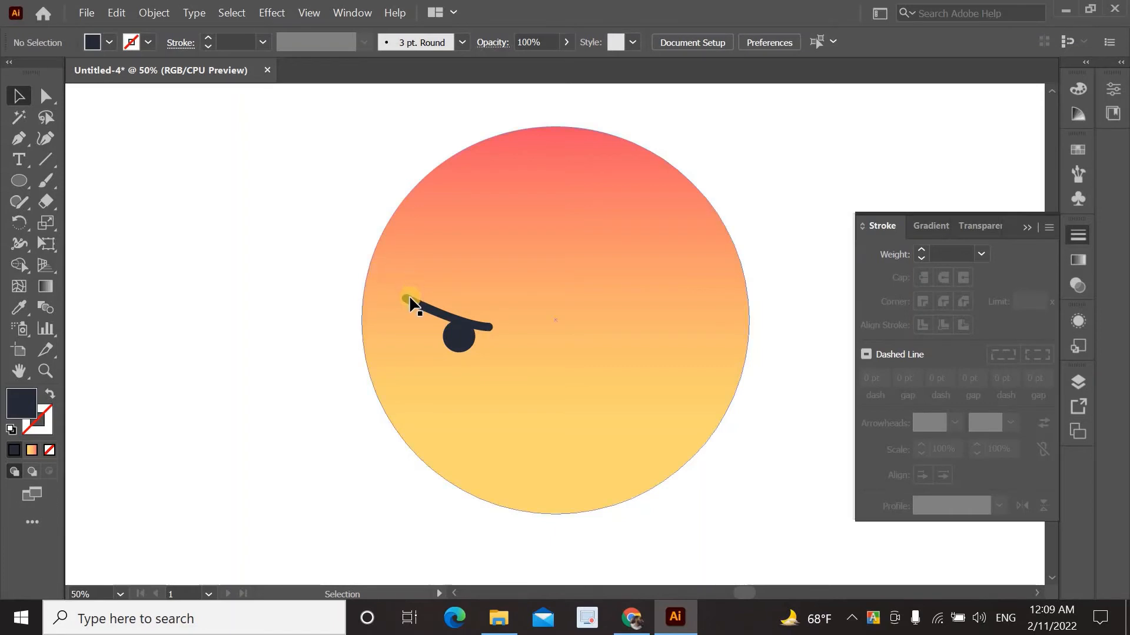
Group the eyebrow path with the eye circle
click(449, 320)
click(453, 319)
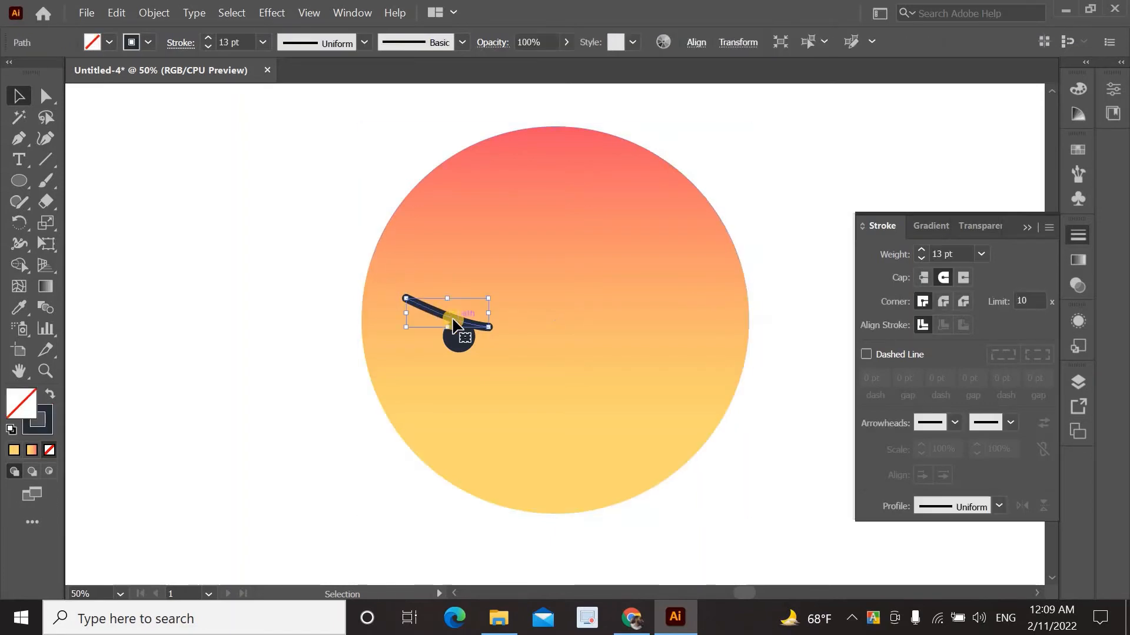
shift+click(456, 338)
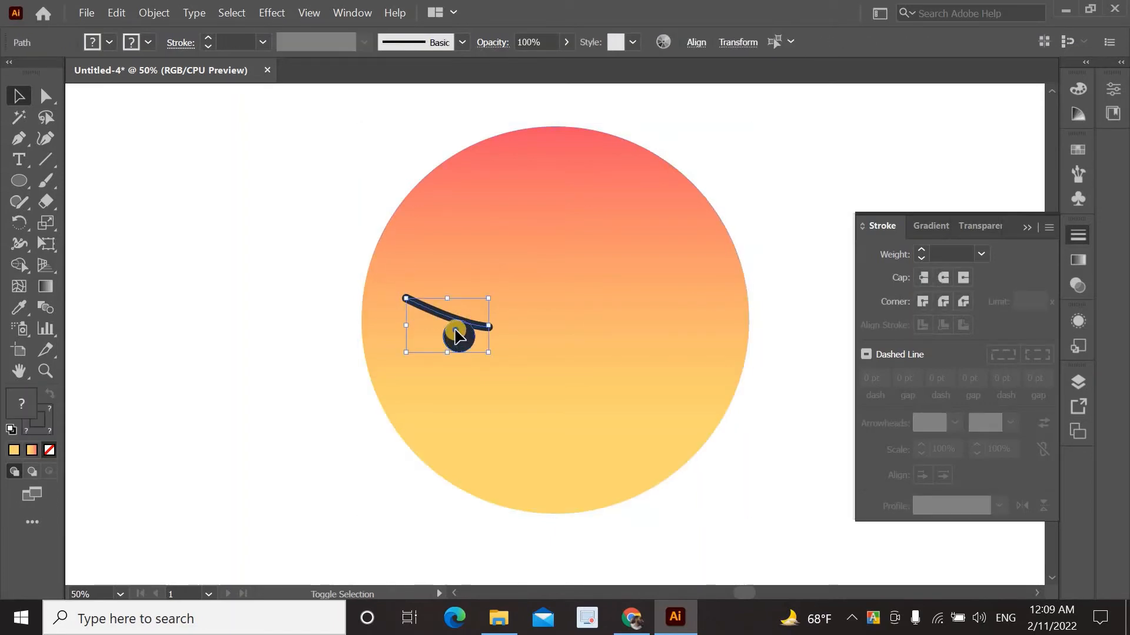
right_click(455, 330)
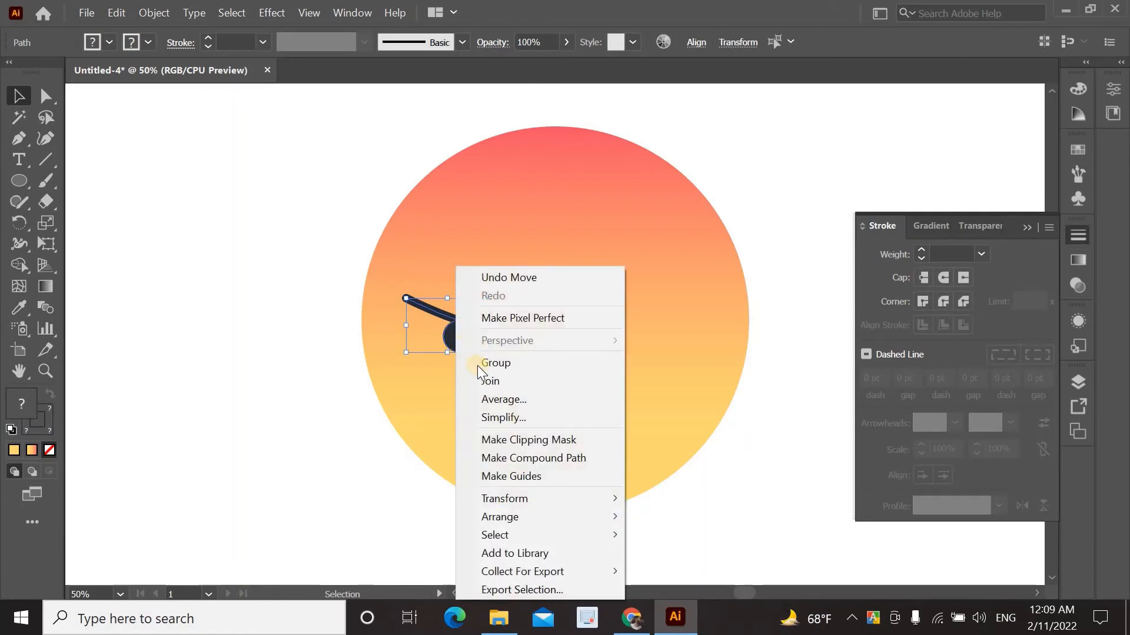
click(481, 362)
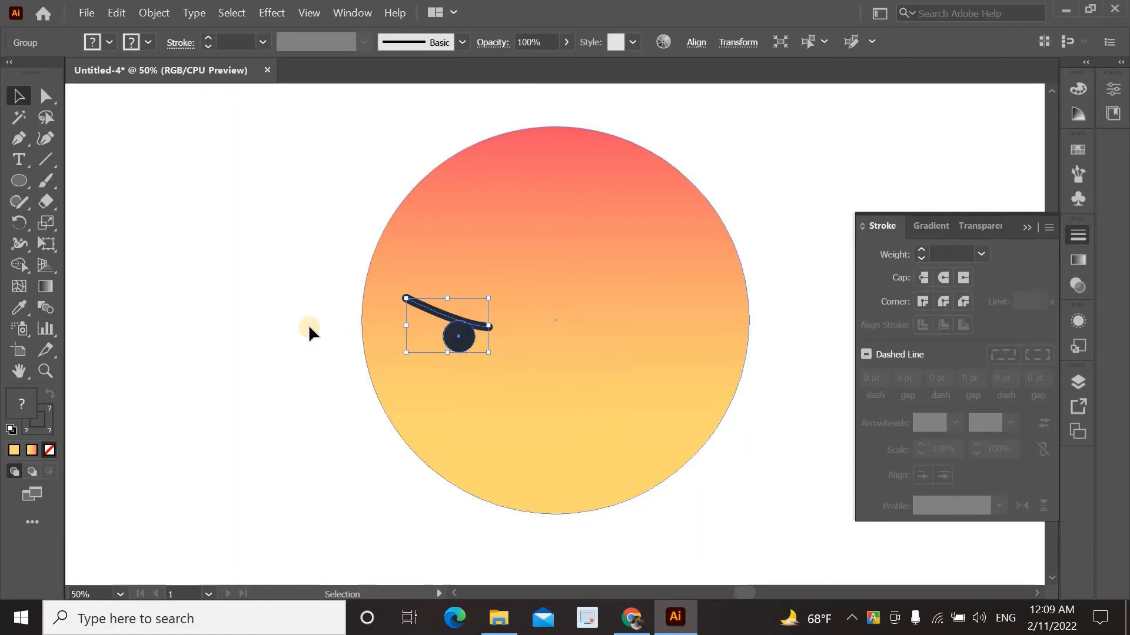
right_click(458, 333)
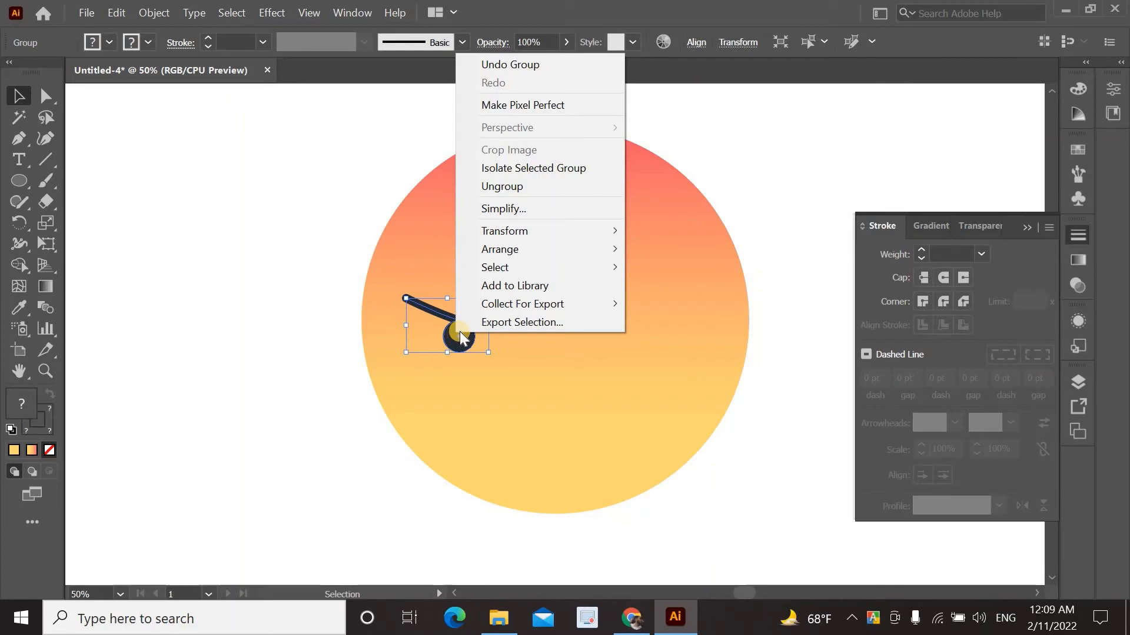
click(460, 336)
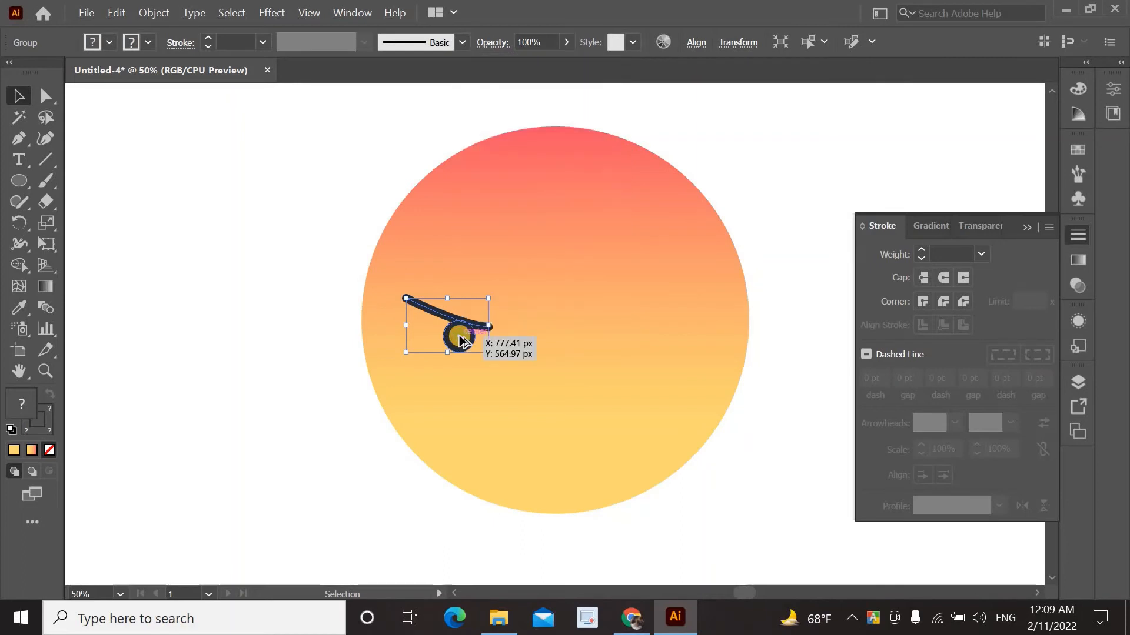
Duplicate the eye-and-eyebrow group onto the right side of the face and reflect the copy across the vertical axis
drag(460, 339, 654, 339)
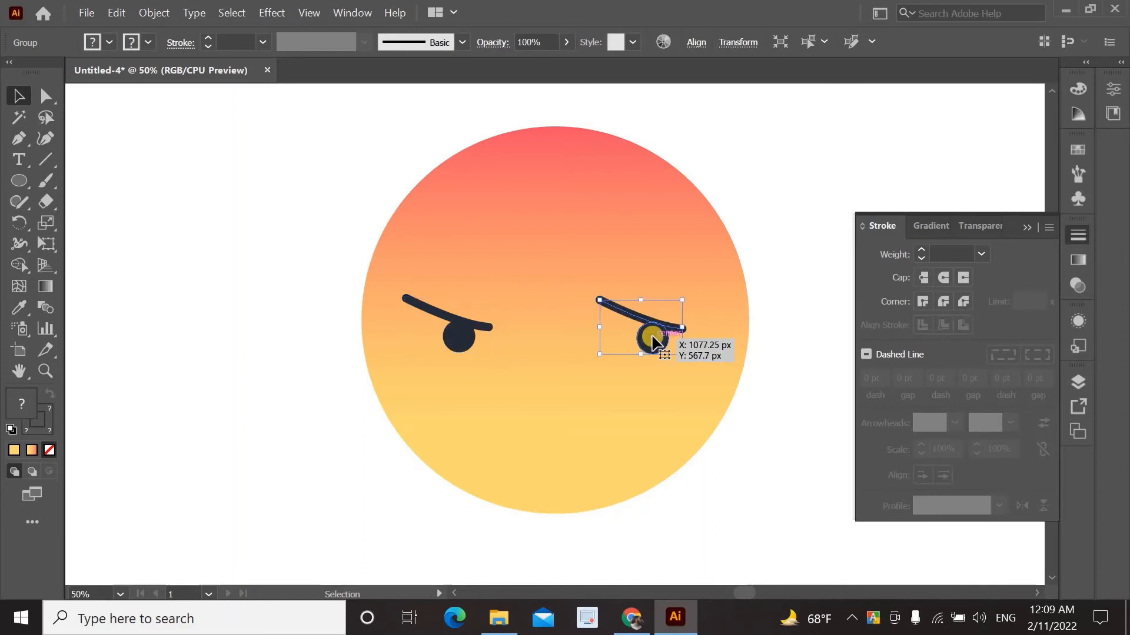
right_click(662, 338)
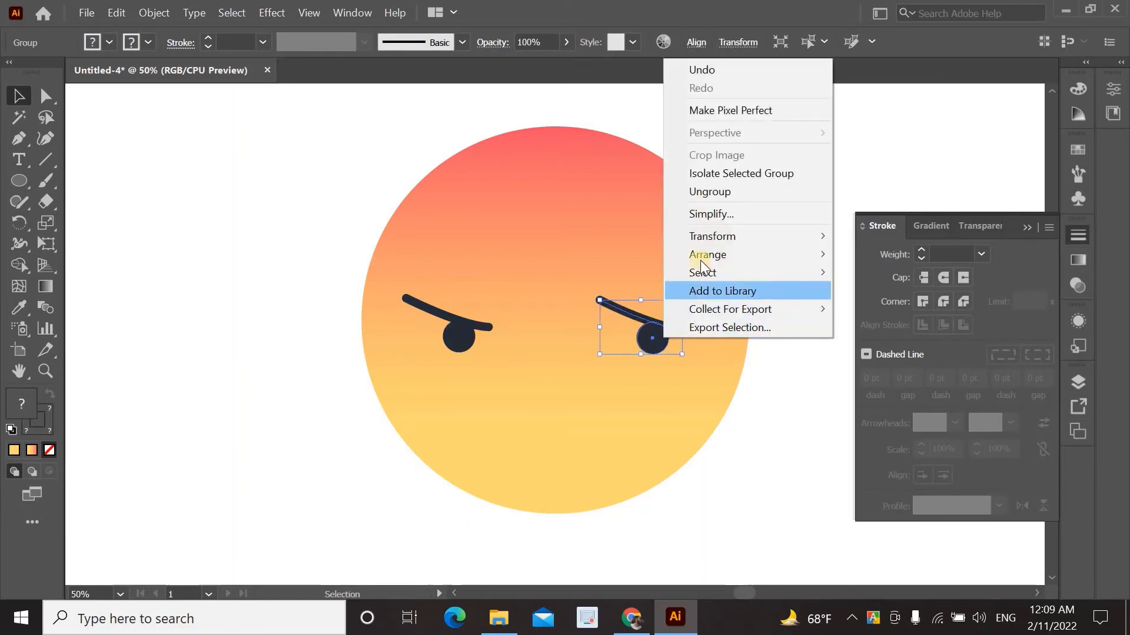
mouse_move(713, 241)
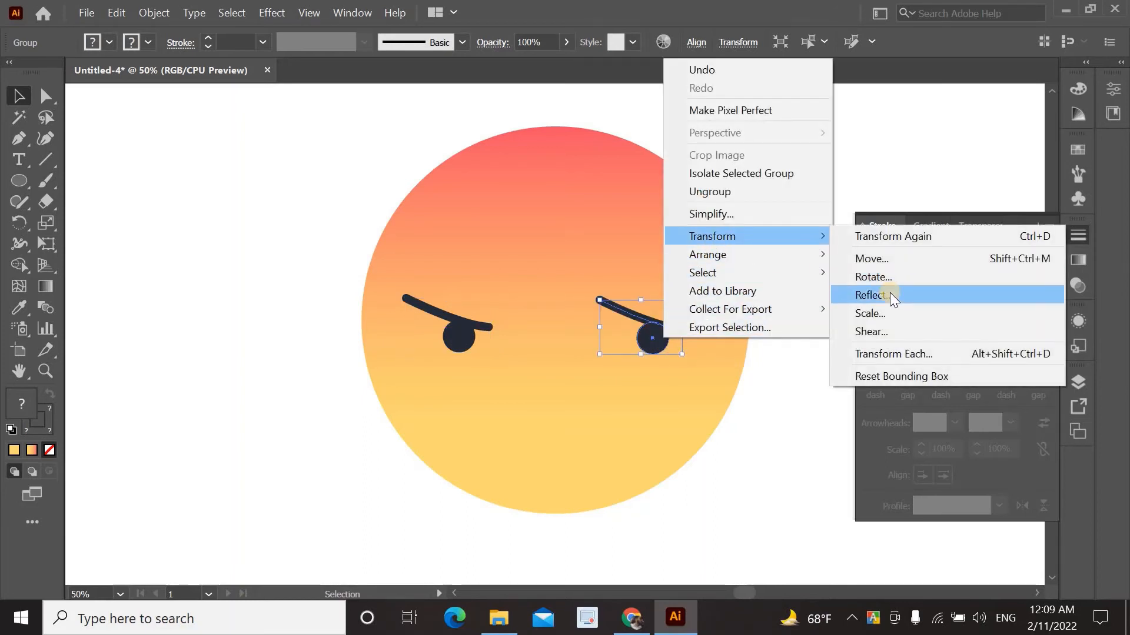
click(891, 296)
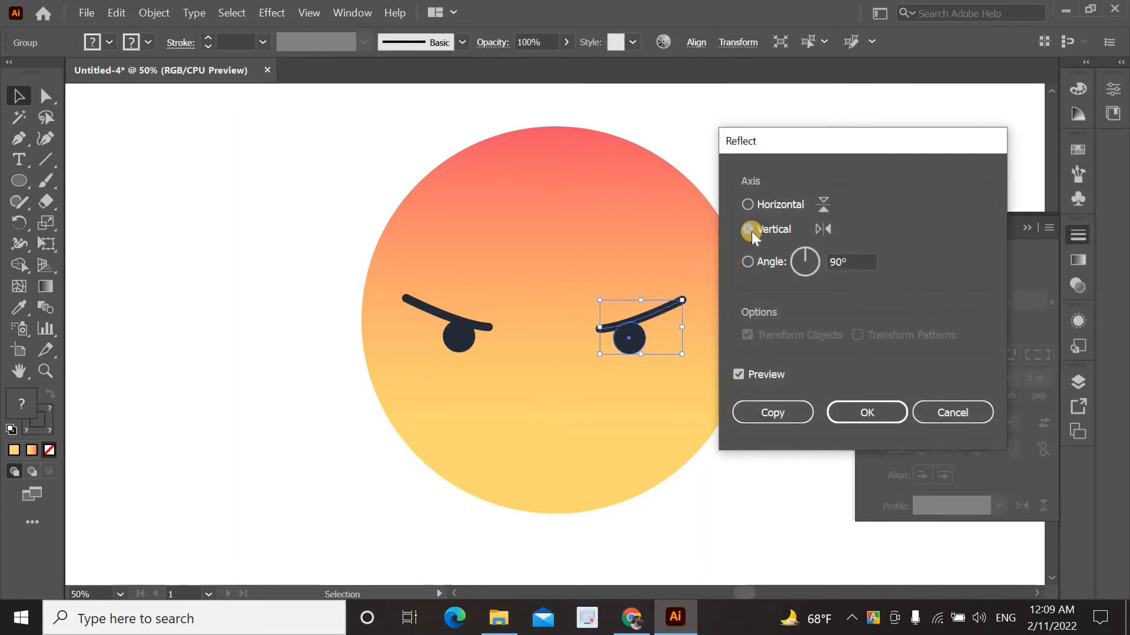
click(864, 412)
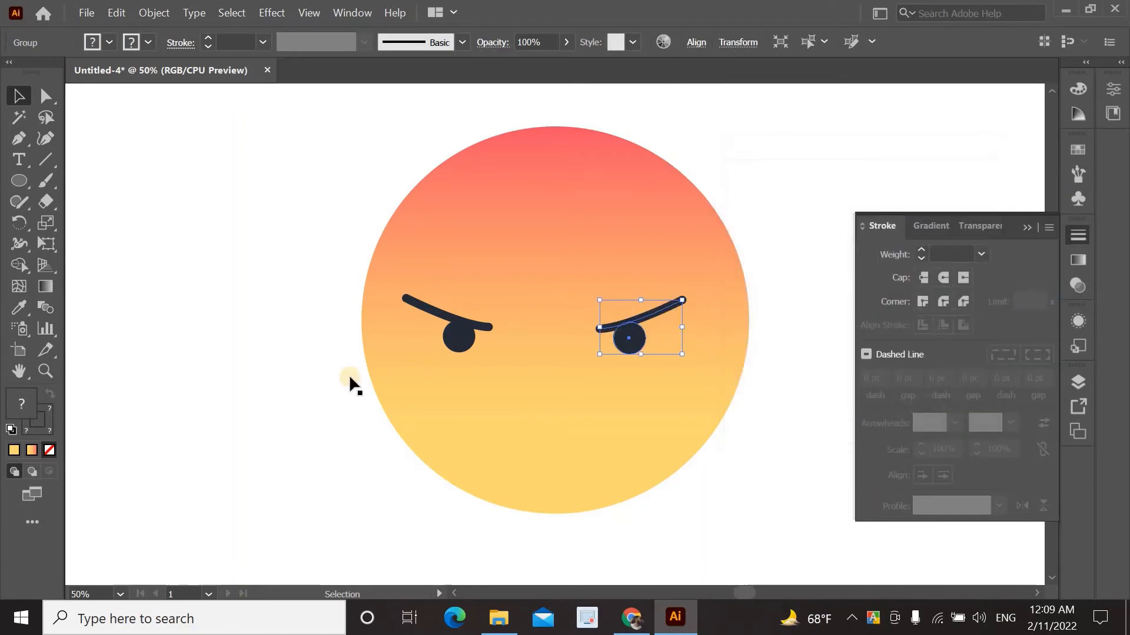
click(237, 341)
Align the two eye-and-eyebrow groups to each other by their vertical centres and deselect them
click(453, 336)
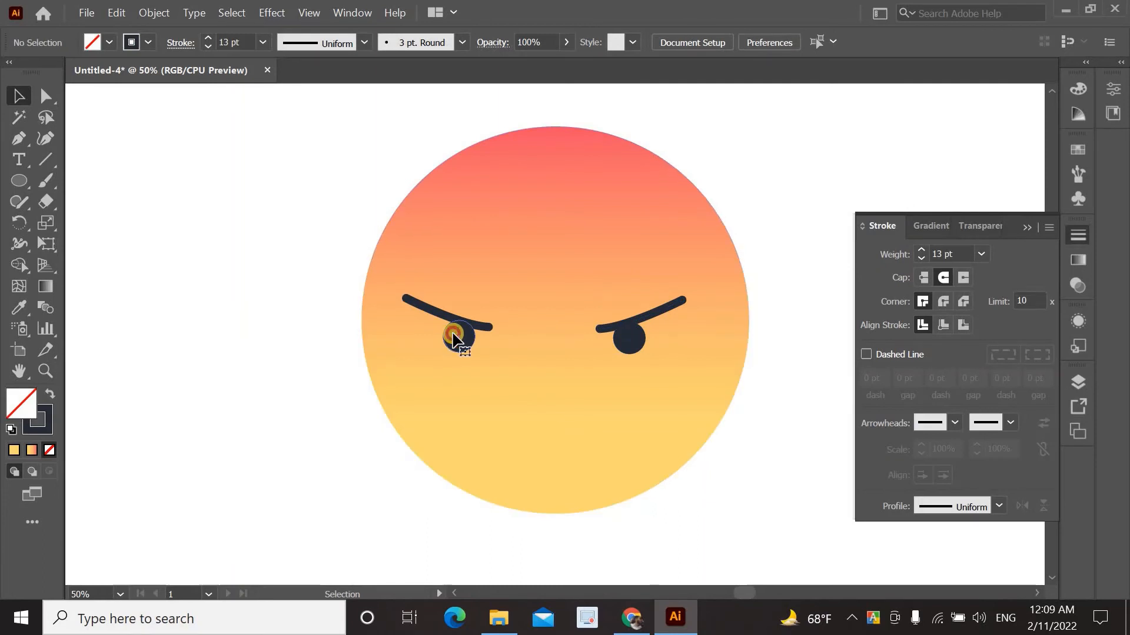
click(455, 340)
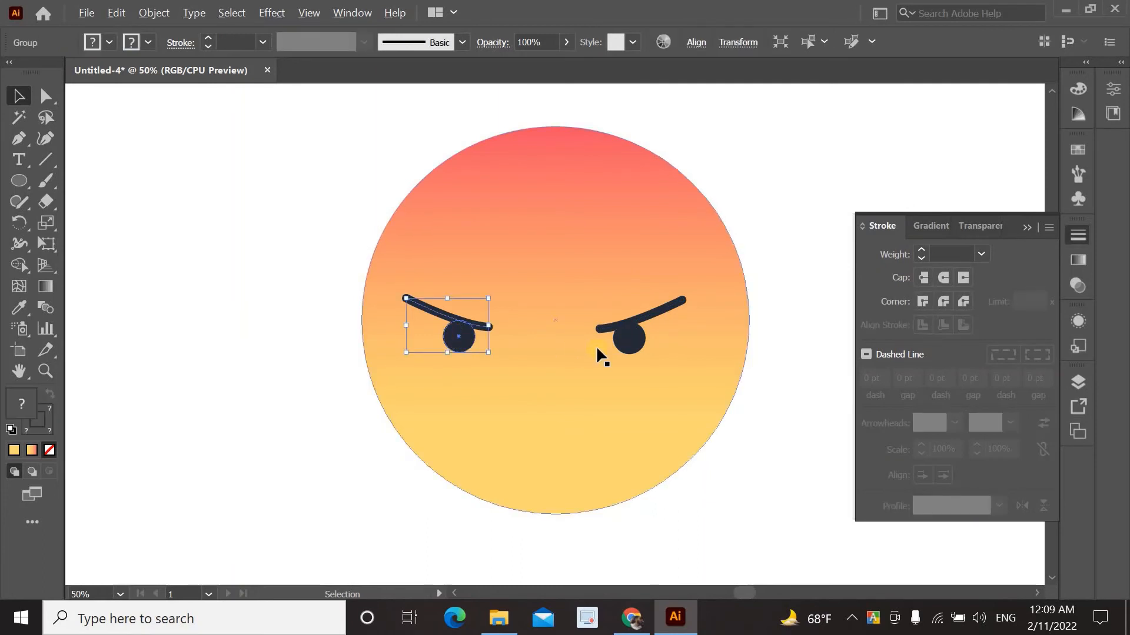
shift+click(638, 340)
click(693, 43)
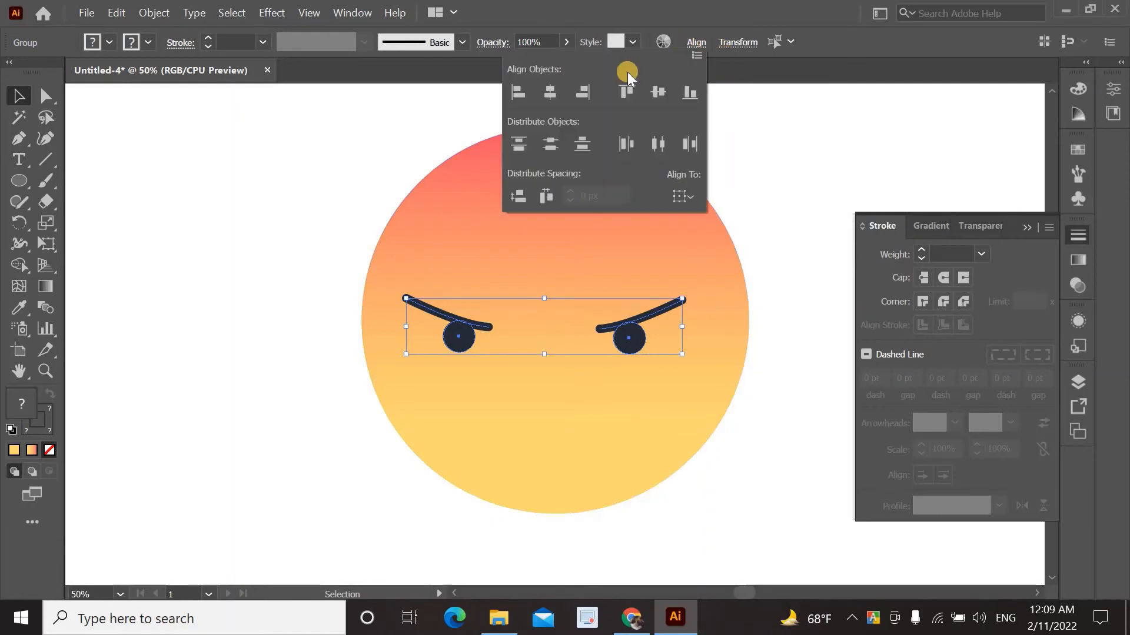
click(653, 93)
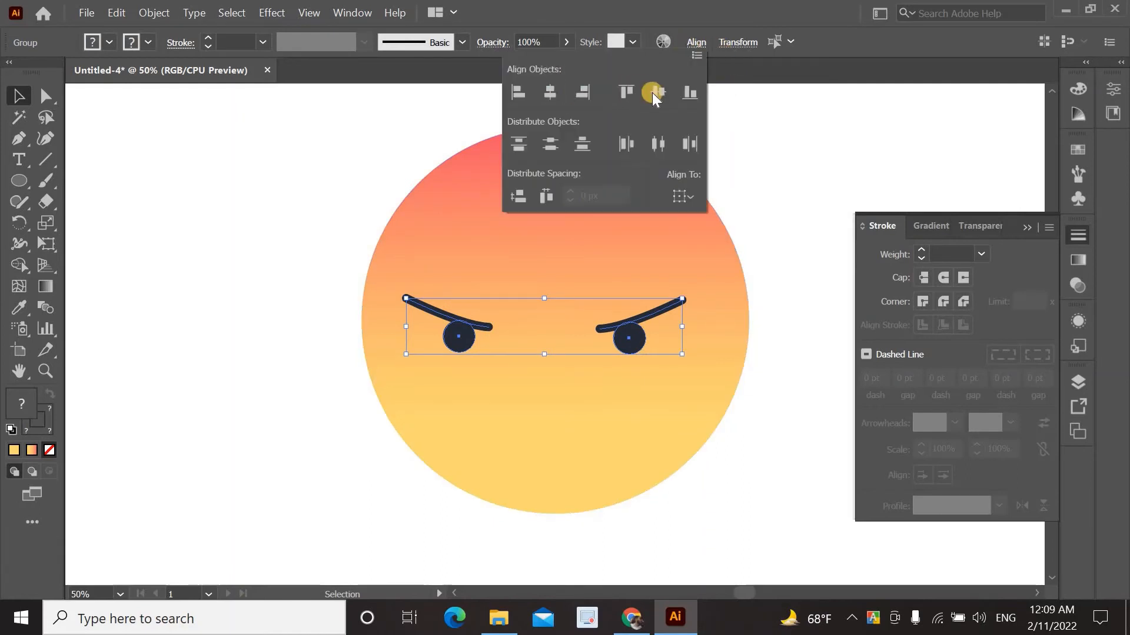
click(816, 193)
click(779, 172)
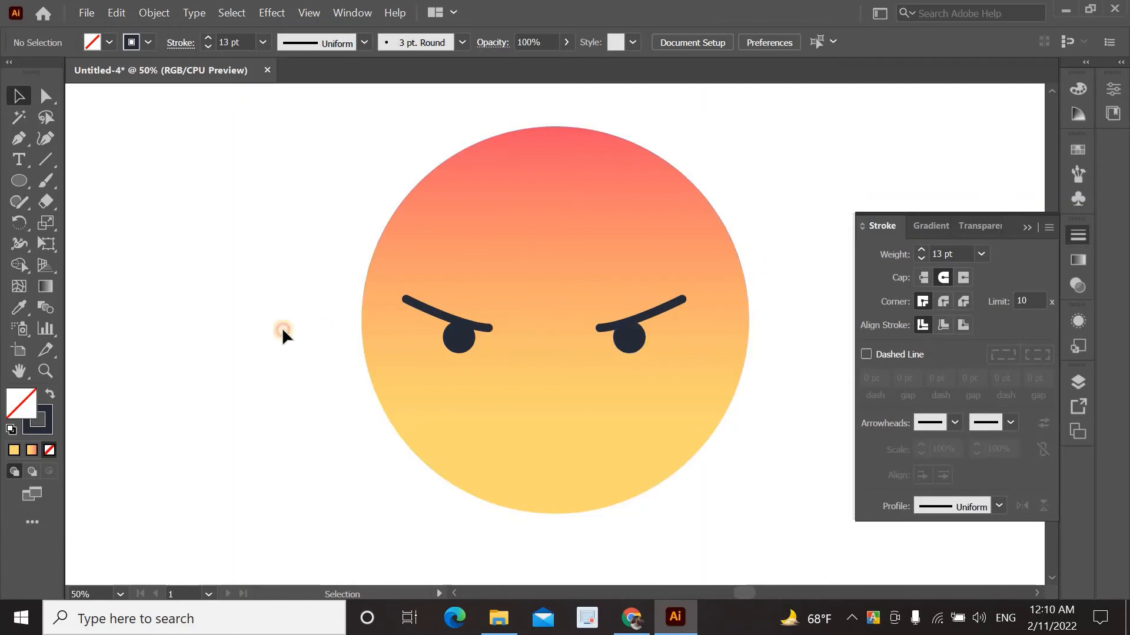
Move the right eye-and-eyebrow group slightly outward, towards the edge of the face
click(456, 336)
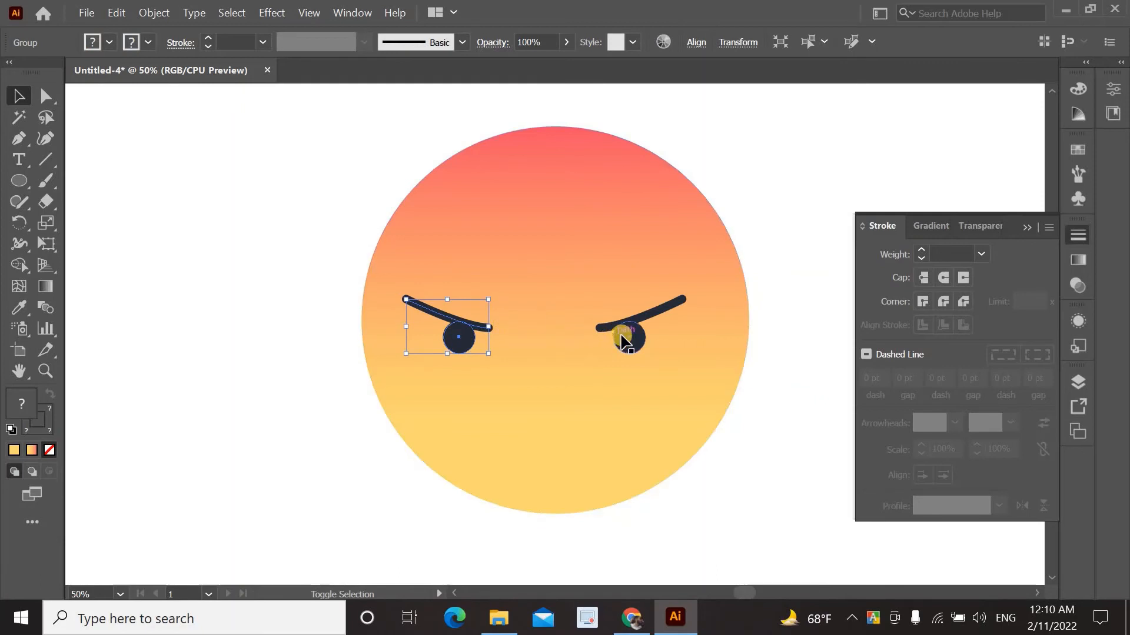
drag(625, 340, 638, 341)
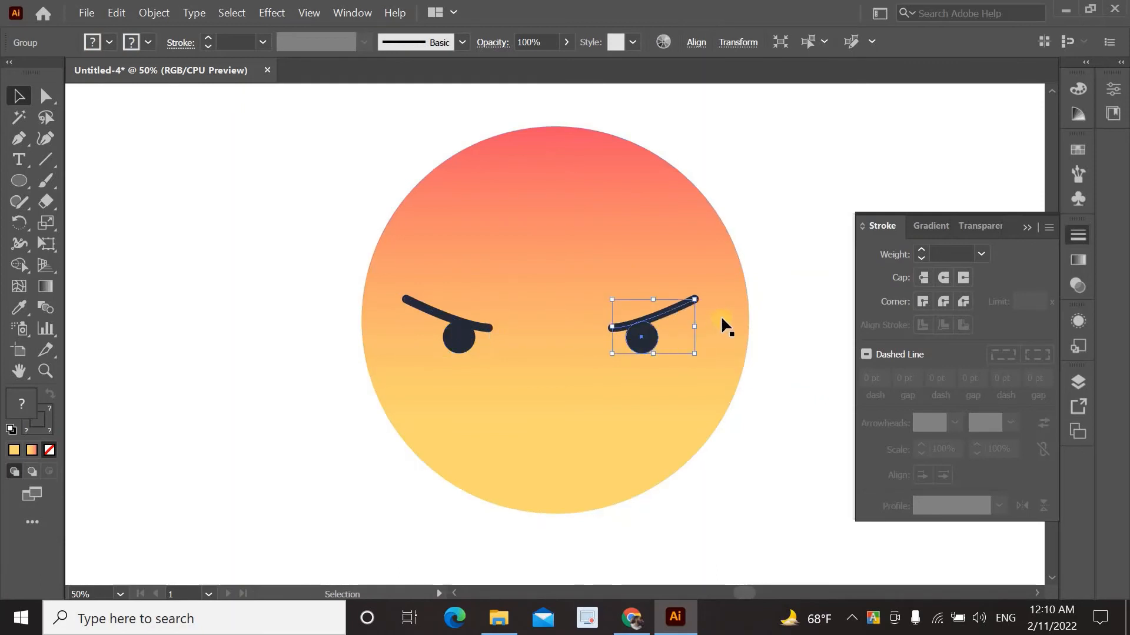
click(782, 318)
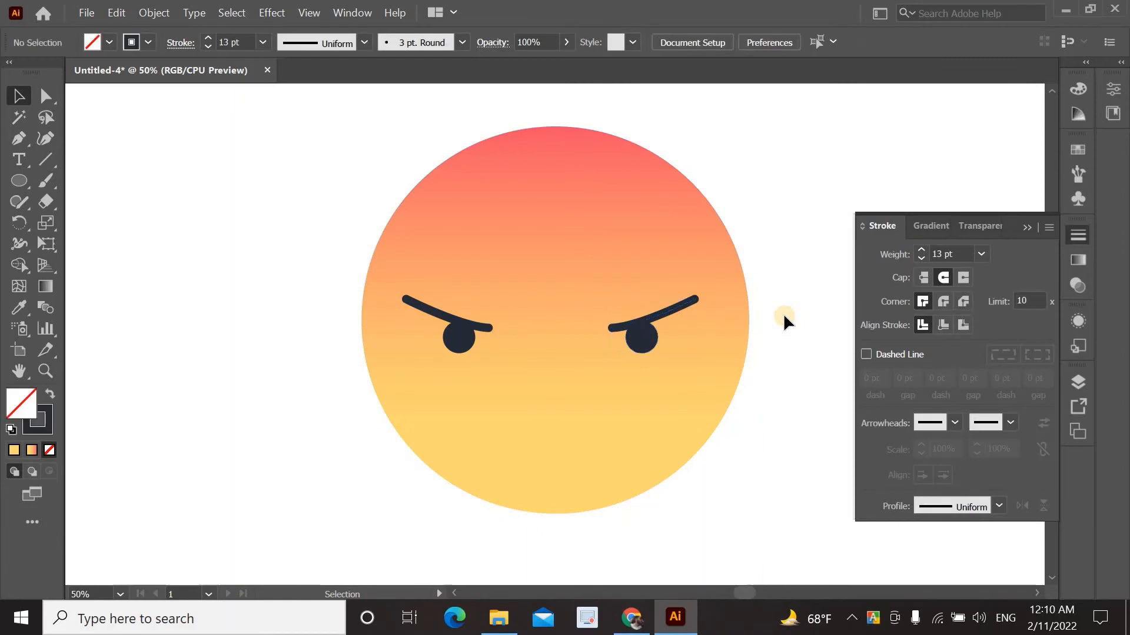
Draw a wide, flat ellipse below the eyes as the mouth and swap its fill and stroke colours
click(26, 179)
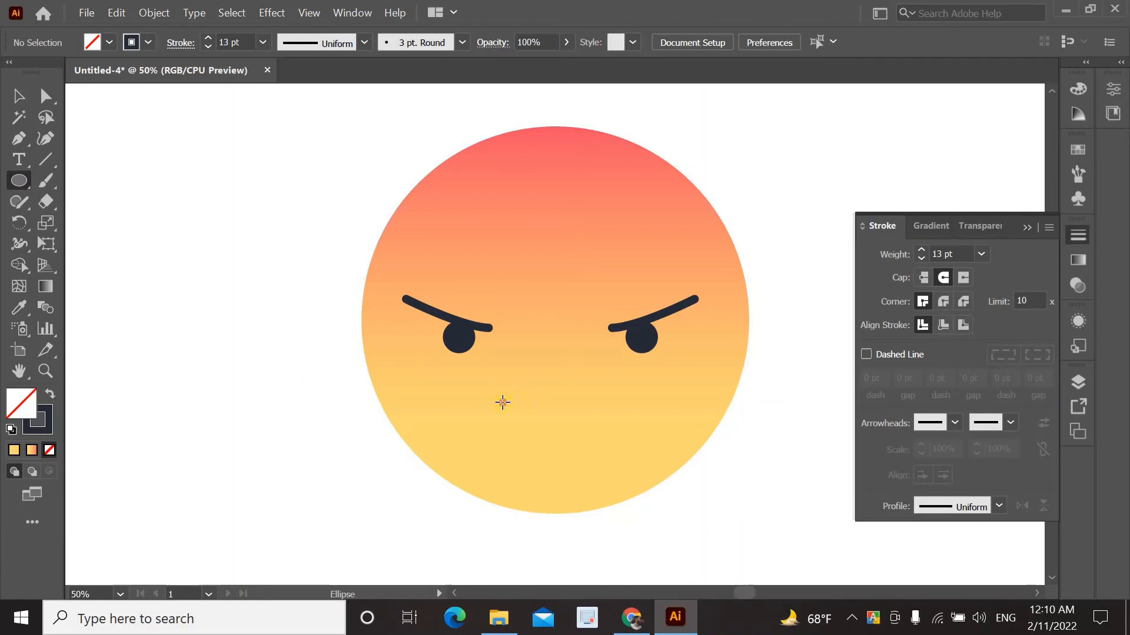
drag(502, 402, 612, 423)
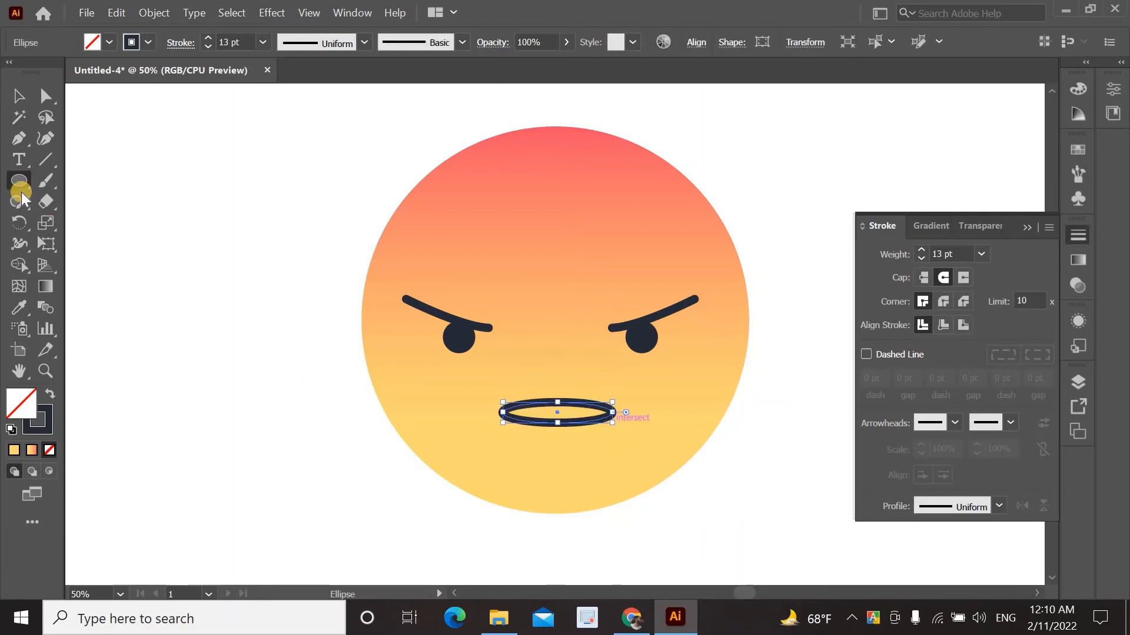
click(48, 396)
Move the mouth ellipse slightly lower and a little to the left on the face, and deselect it
click(18, 96)
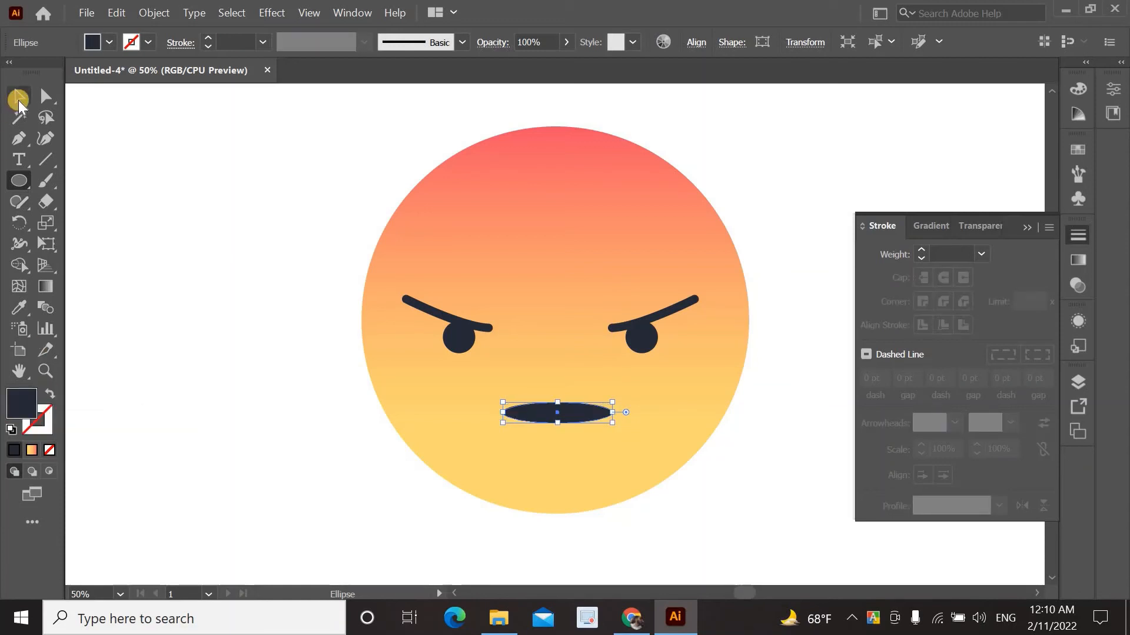
click(144, 231)
drag(558, 412, 550, 428)
click(278, 406)
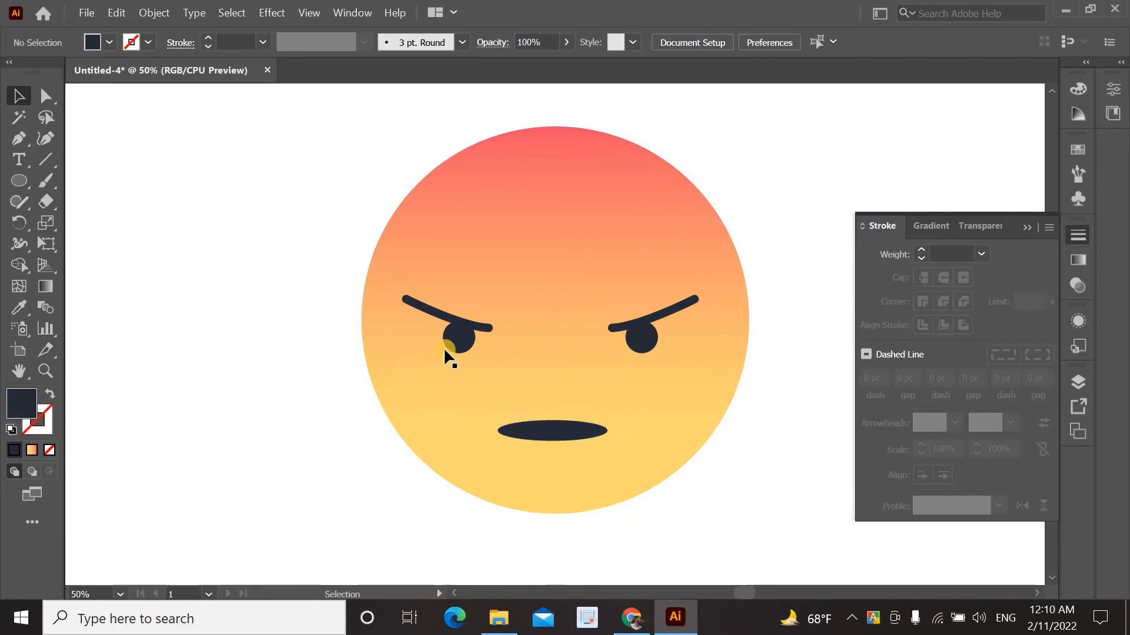
Group both eye-and-eyebrow pairs together and move the combined group lower, closer to the mouth
click(463, 337)
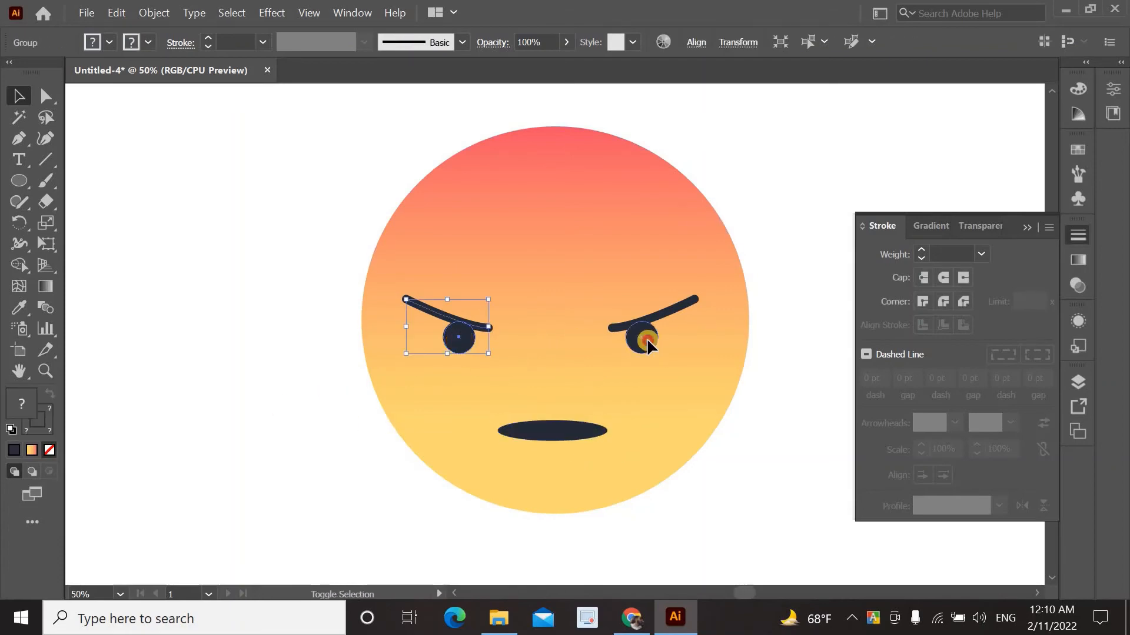
shift+click(647, 338)
right_click(646, 340)
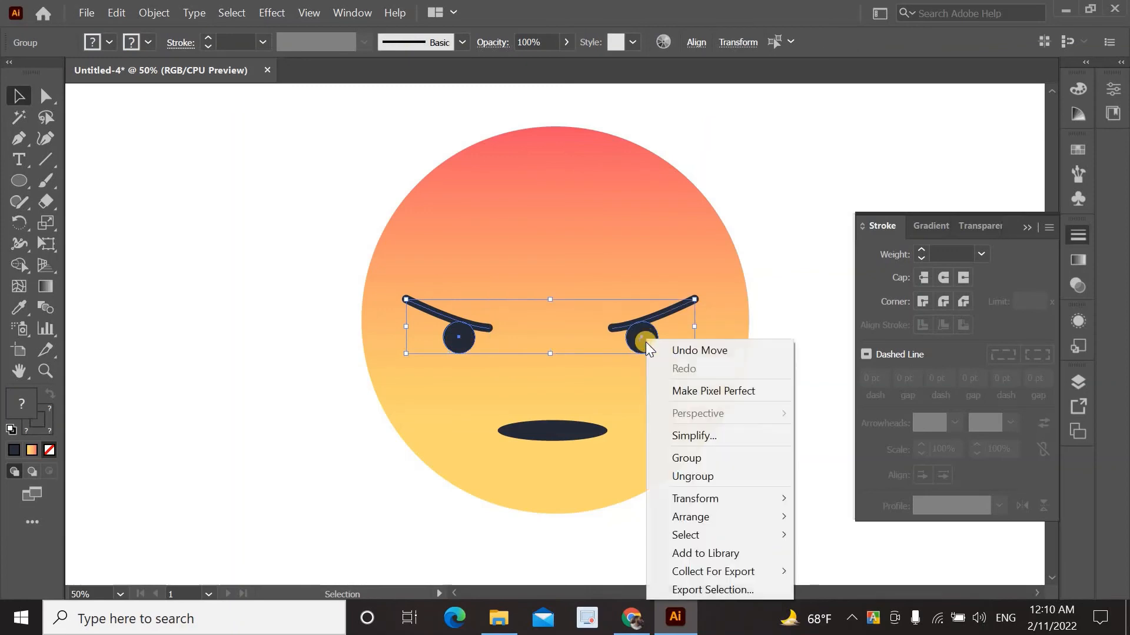
click(684, 457)
click(373, 403)
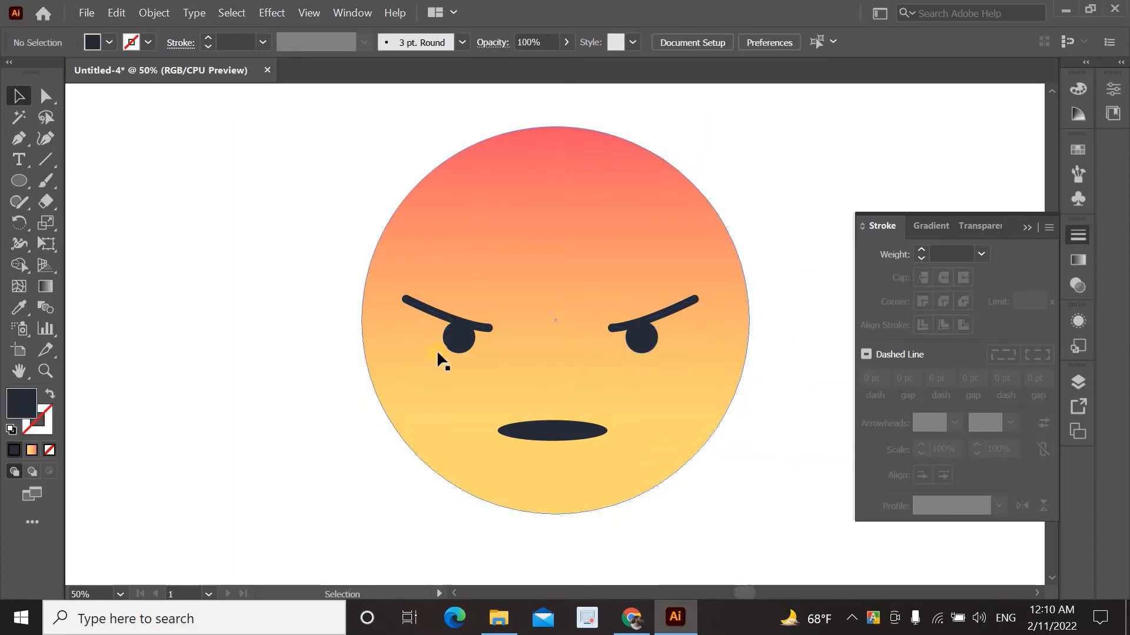
drag(456, 343, 457, 371)
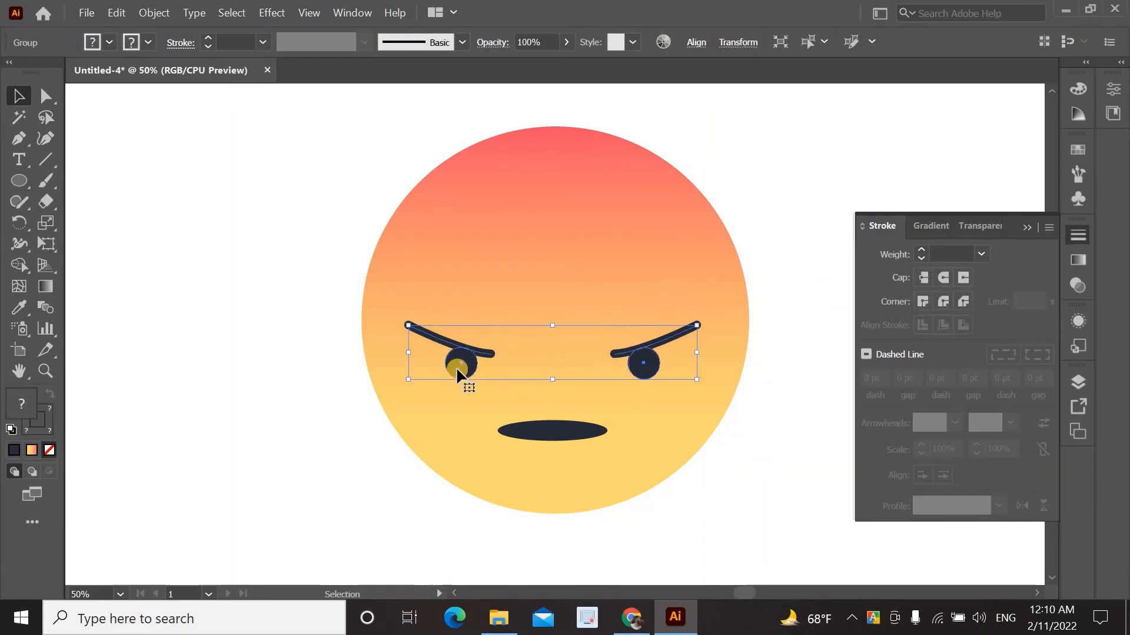
click(159, 373)
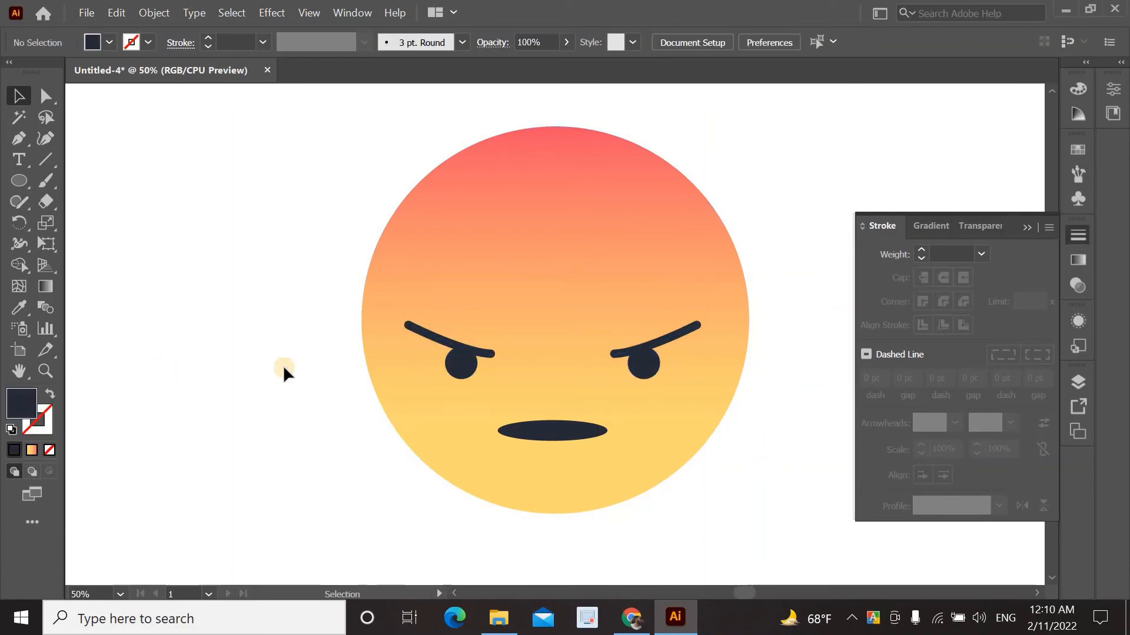
Enlarge the mouth ellipse slightly and proportionally from its centre
click(527, 432)
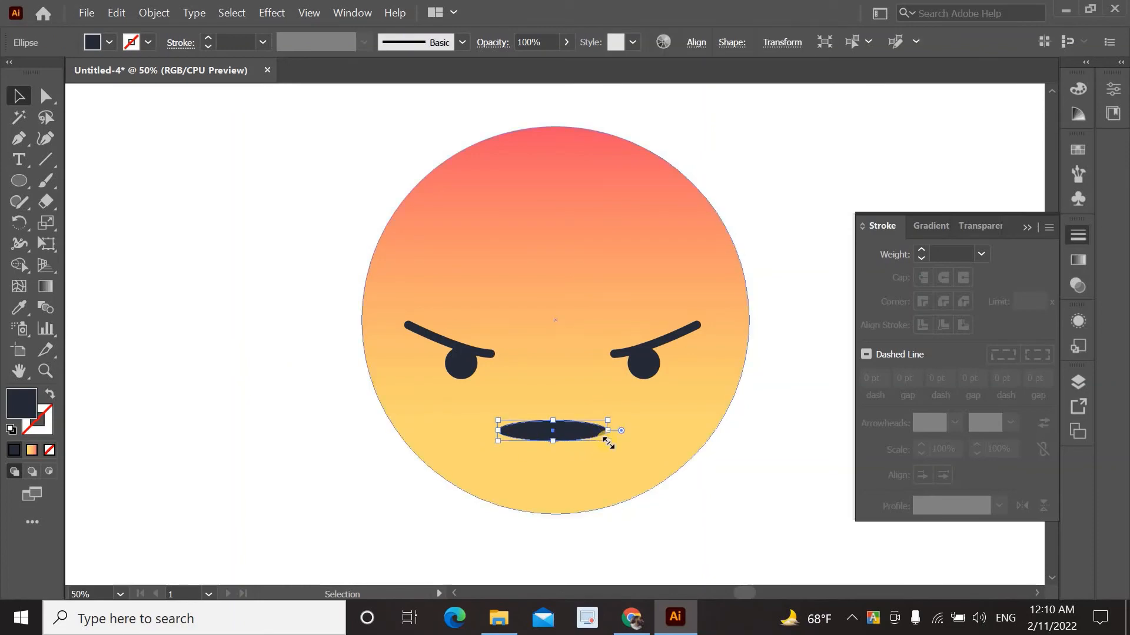
drag(616, 443, 617, 434)
key(alt+shift)
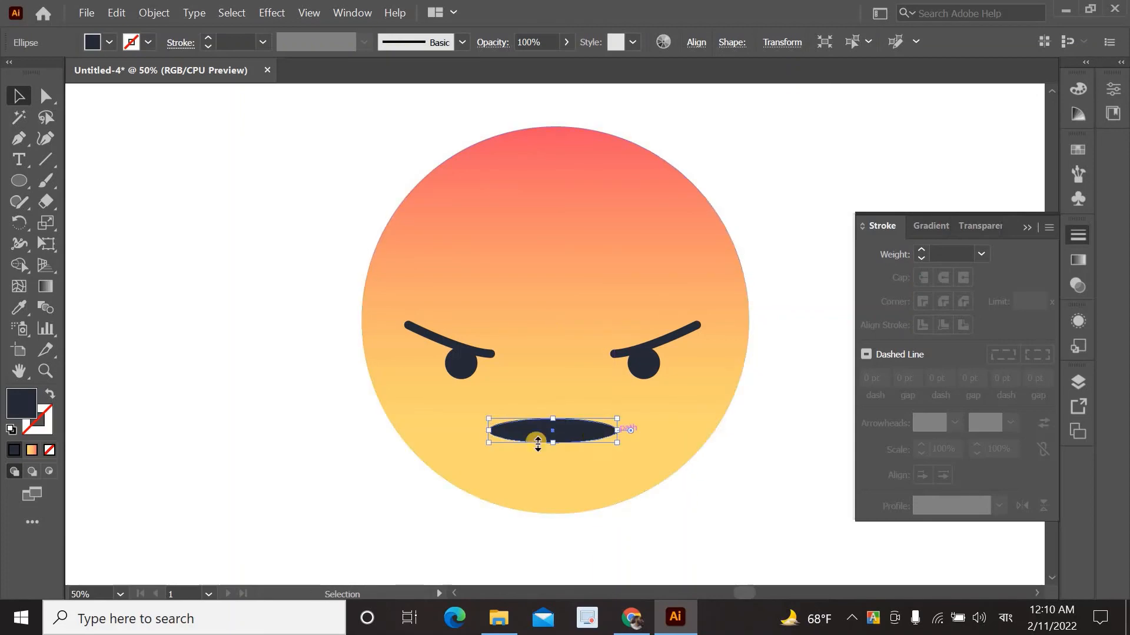
click(266, 439)
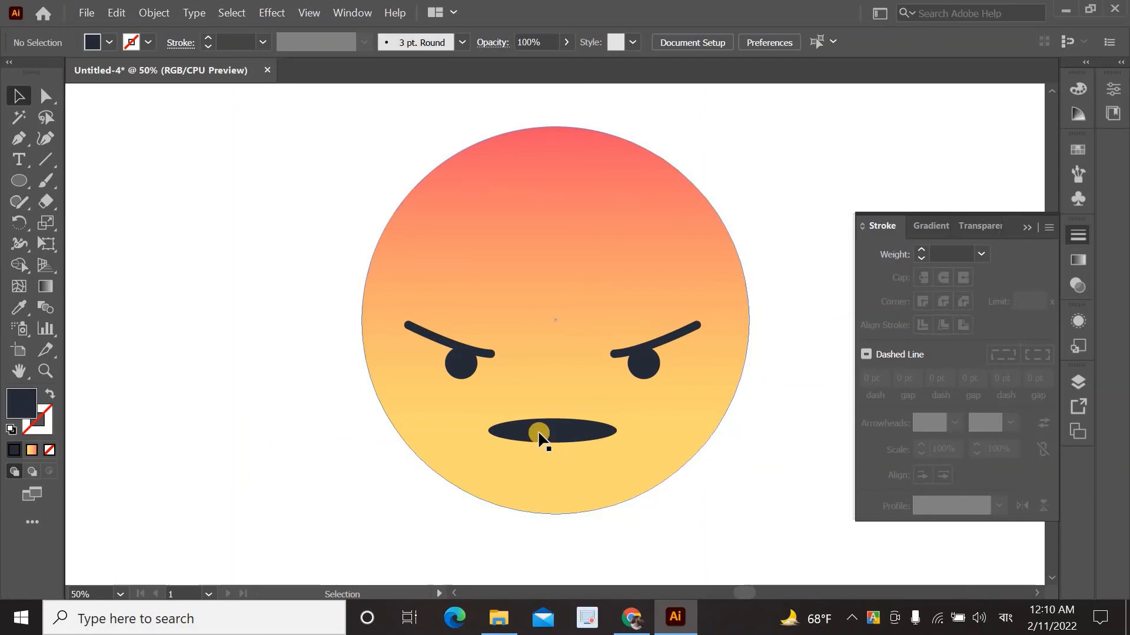
click(280, 433)
click(456, 369)
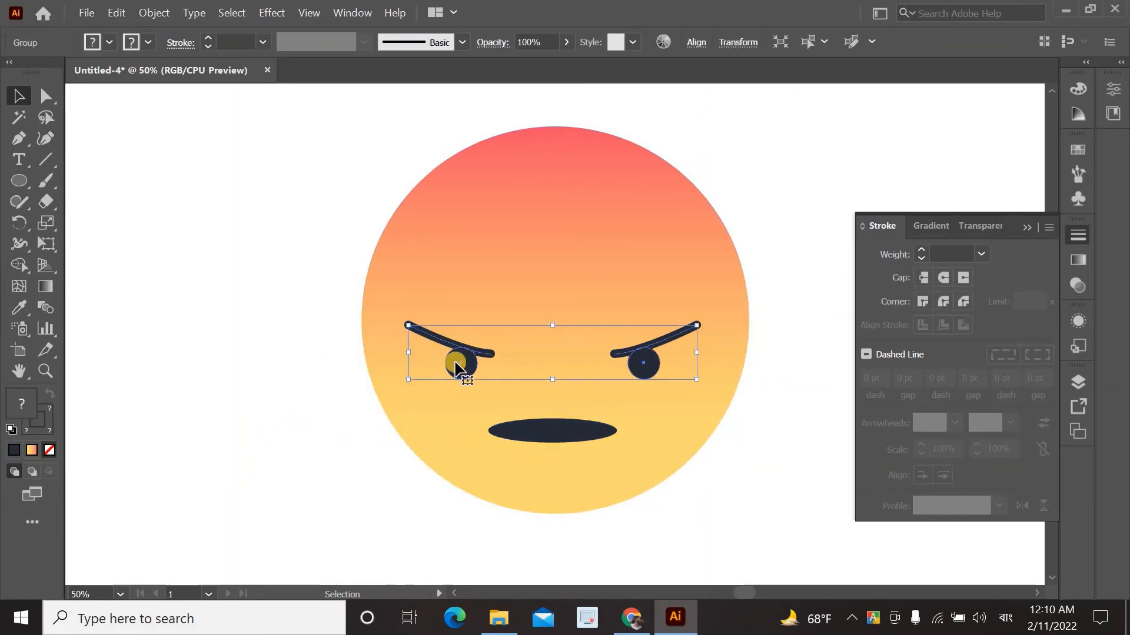
shift+click(538, 429)
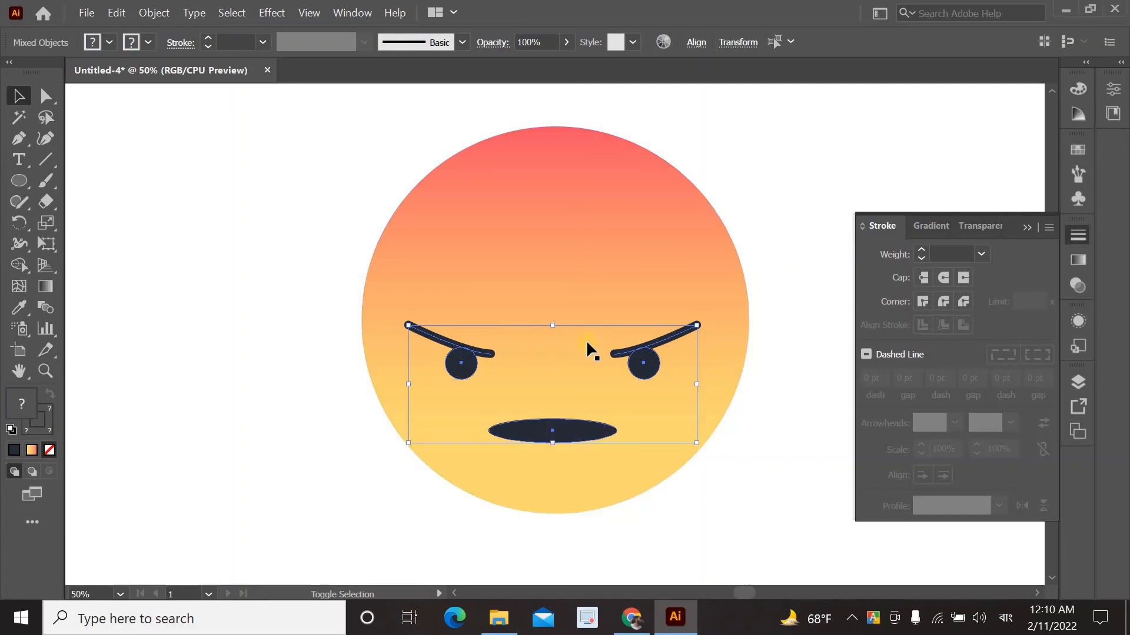
click(695, 43)
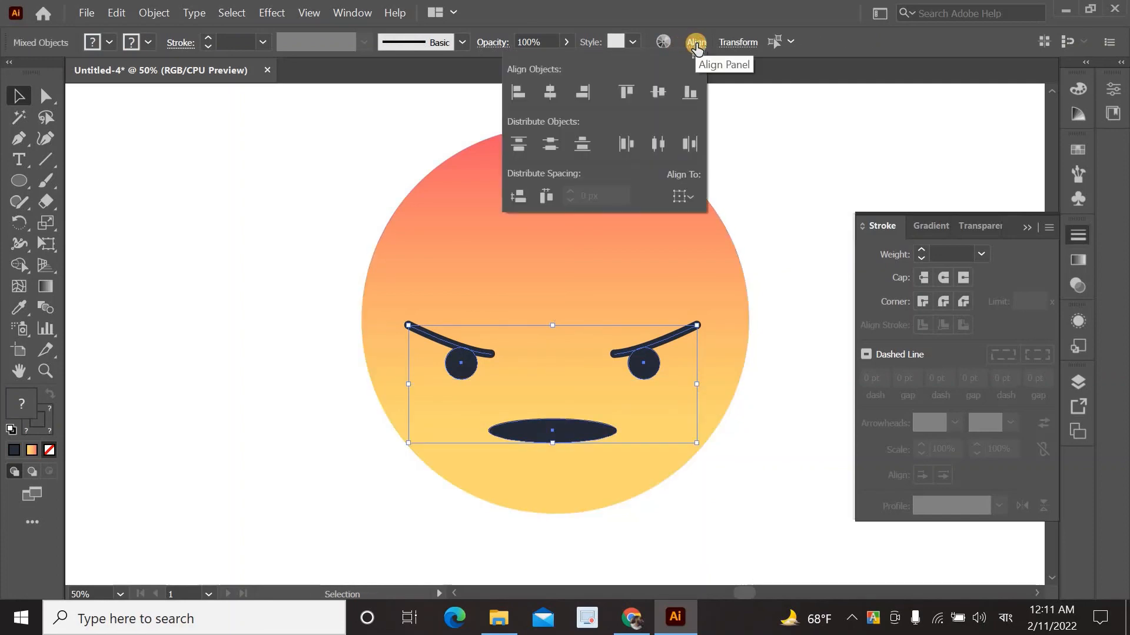
click(383, 160)
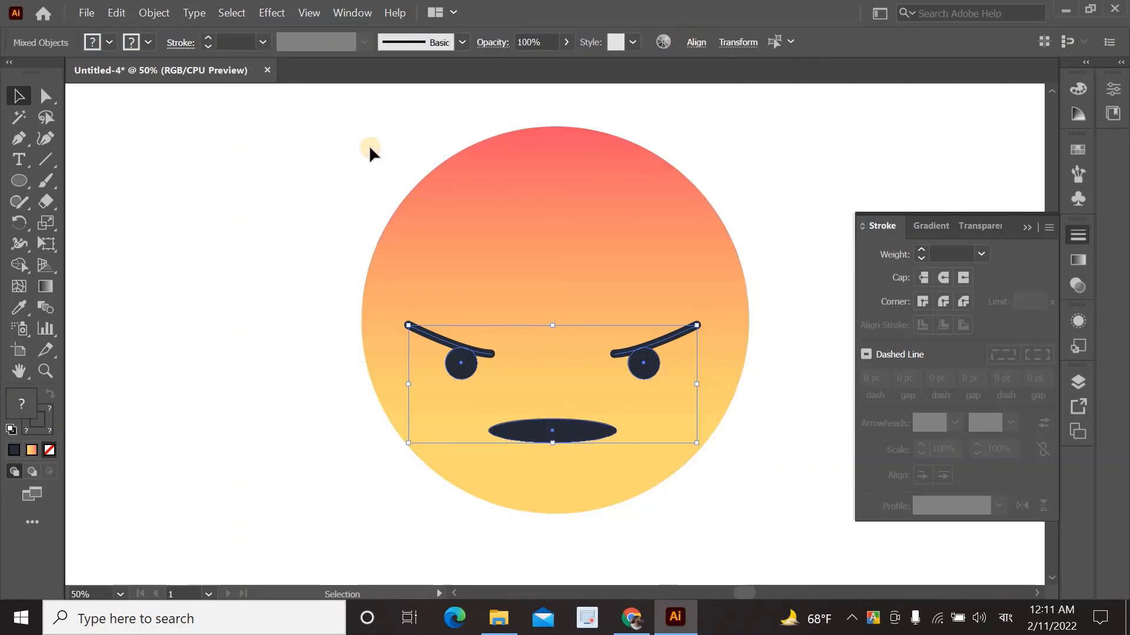
Align the face circle, the eye-and-eyebrow group and the mouth on their horizontal centres, then deselect them and collapse the Stroke panel
drag(369, 145, 741, 499)
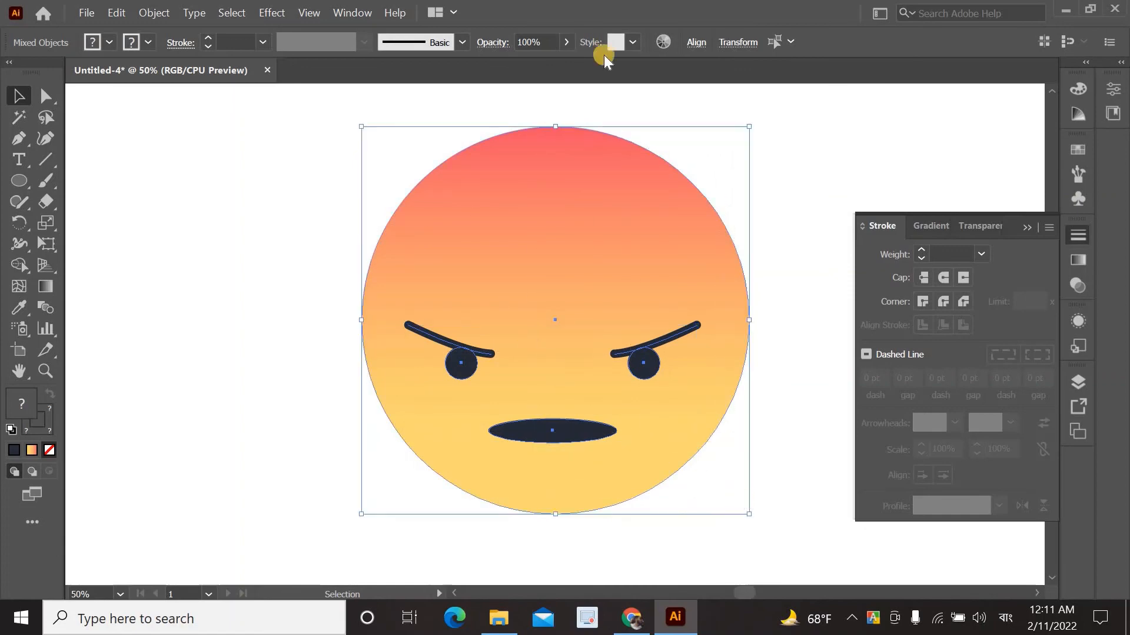
click(694, 43)
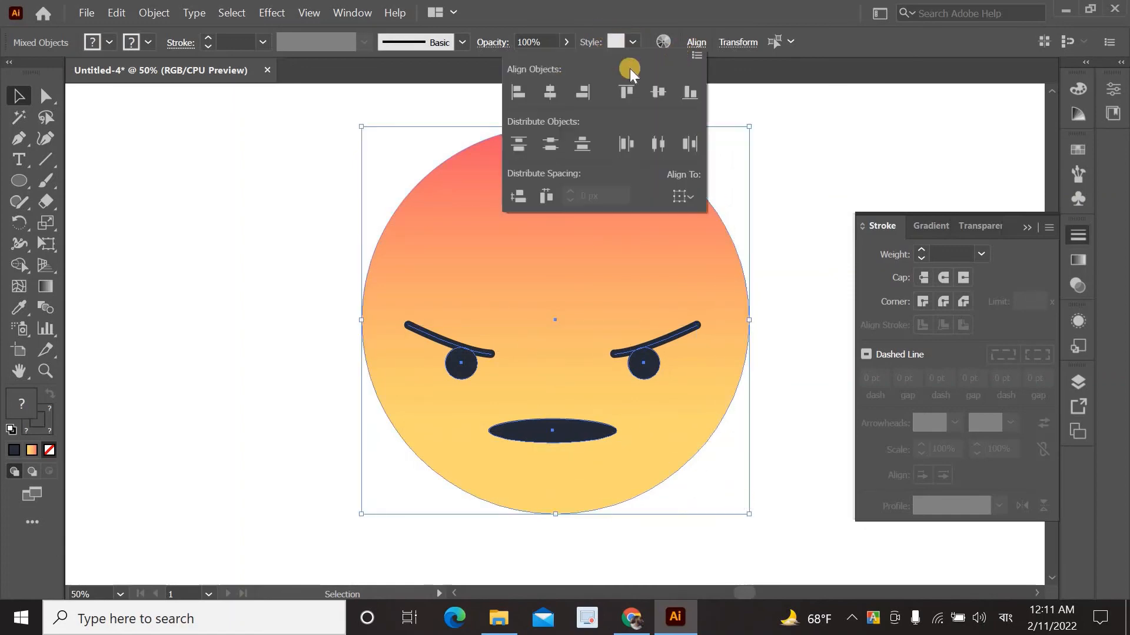
click(556, 93)
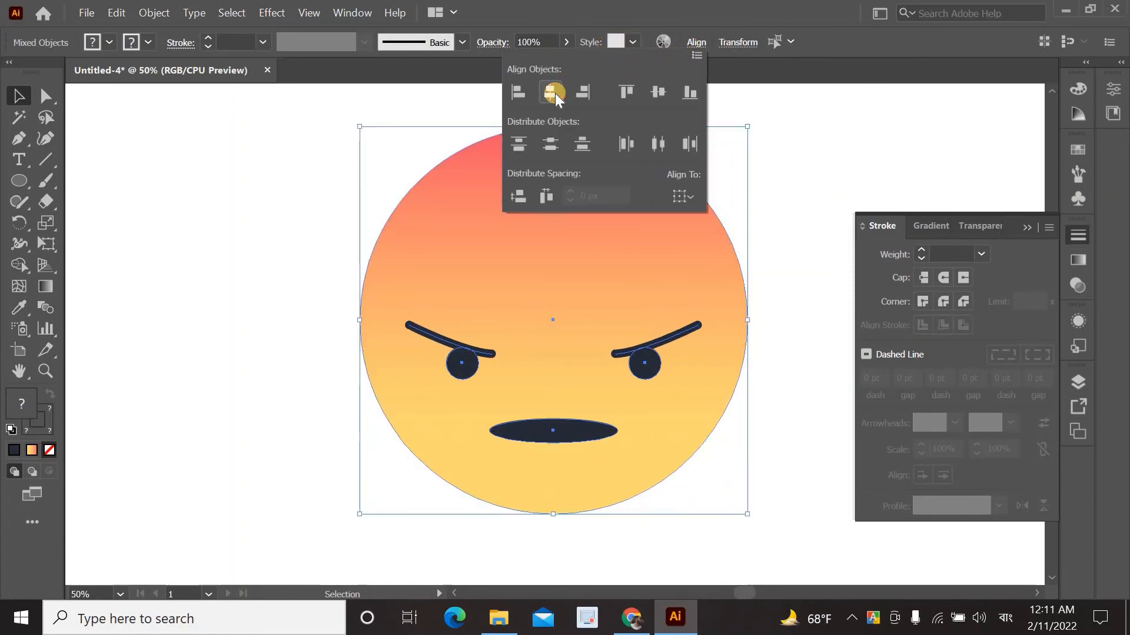
click(257, 227)
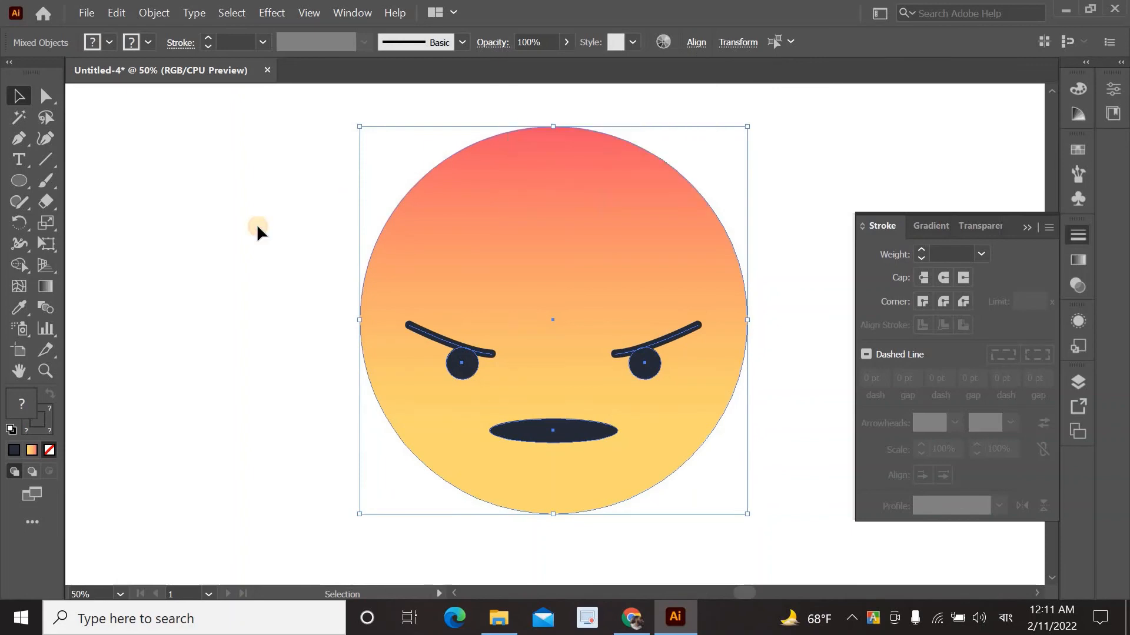
click(1033, 231)
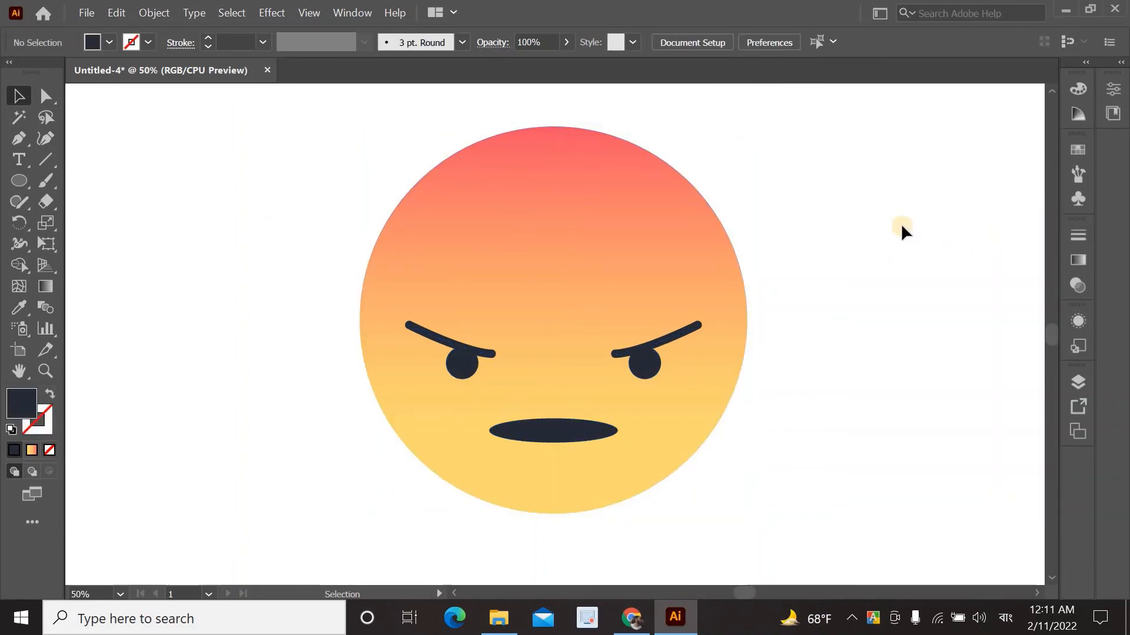
scroll(901, 223, up, 1)
scroll(901, 223, down, 1)
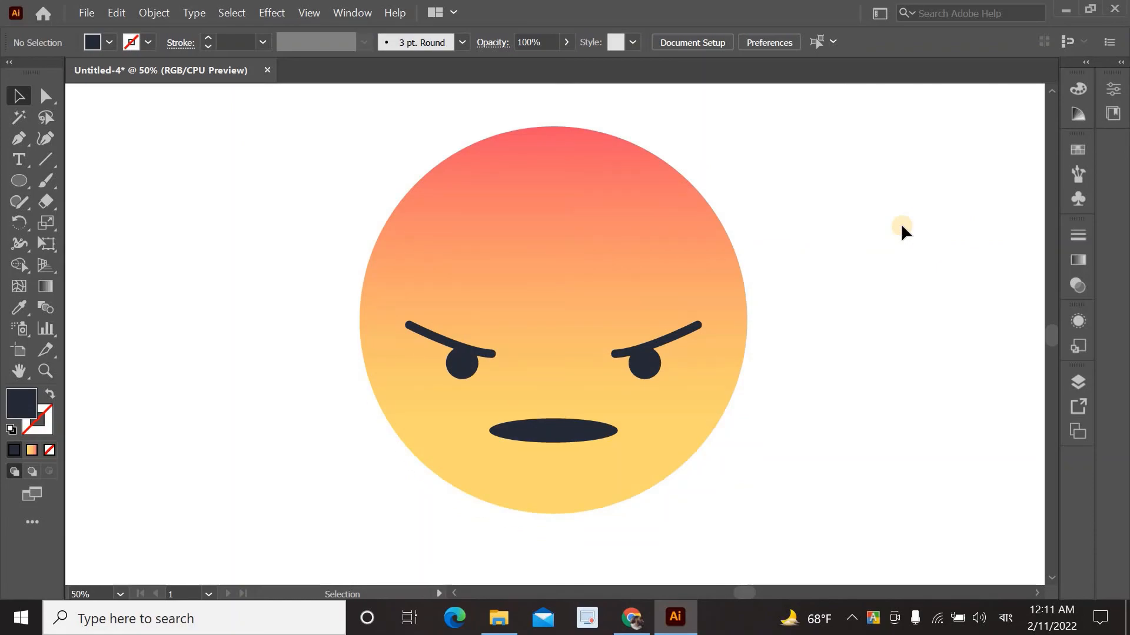